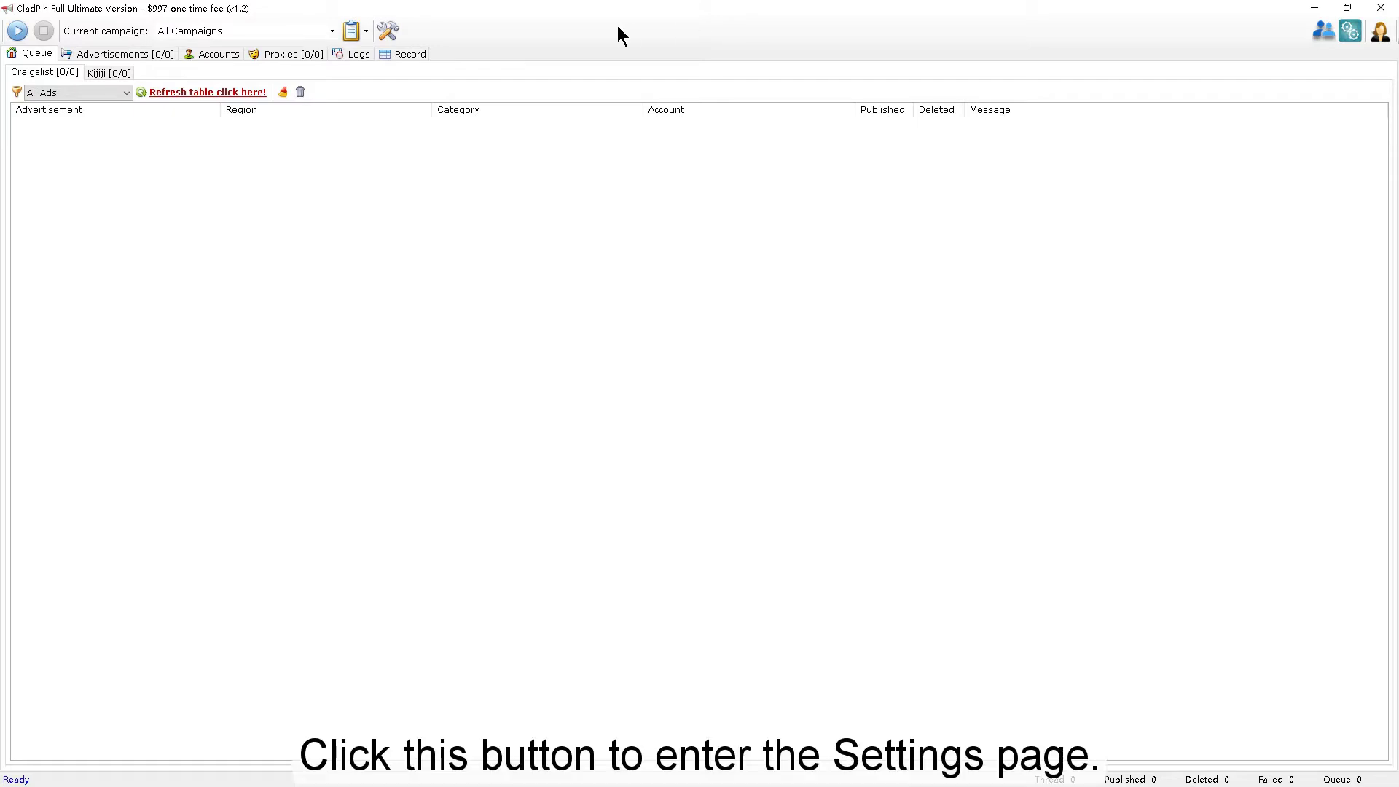
Step: Review the basic settings, including the maximum number of threads to publish advertisements, and leave them without saving
{"action": "left_click", "coordinate": [386, 32]}
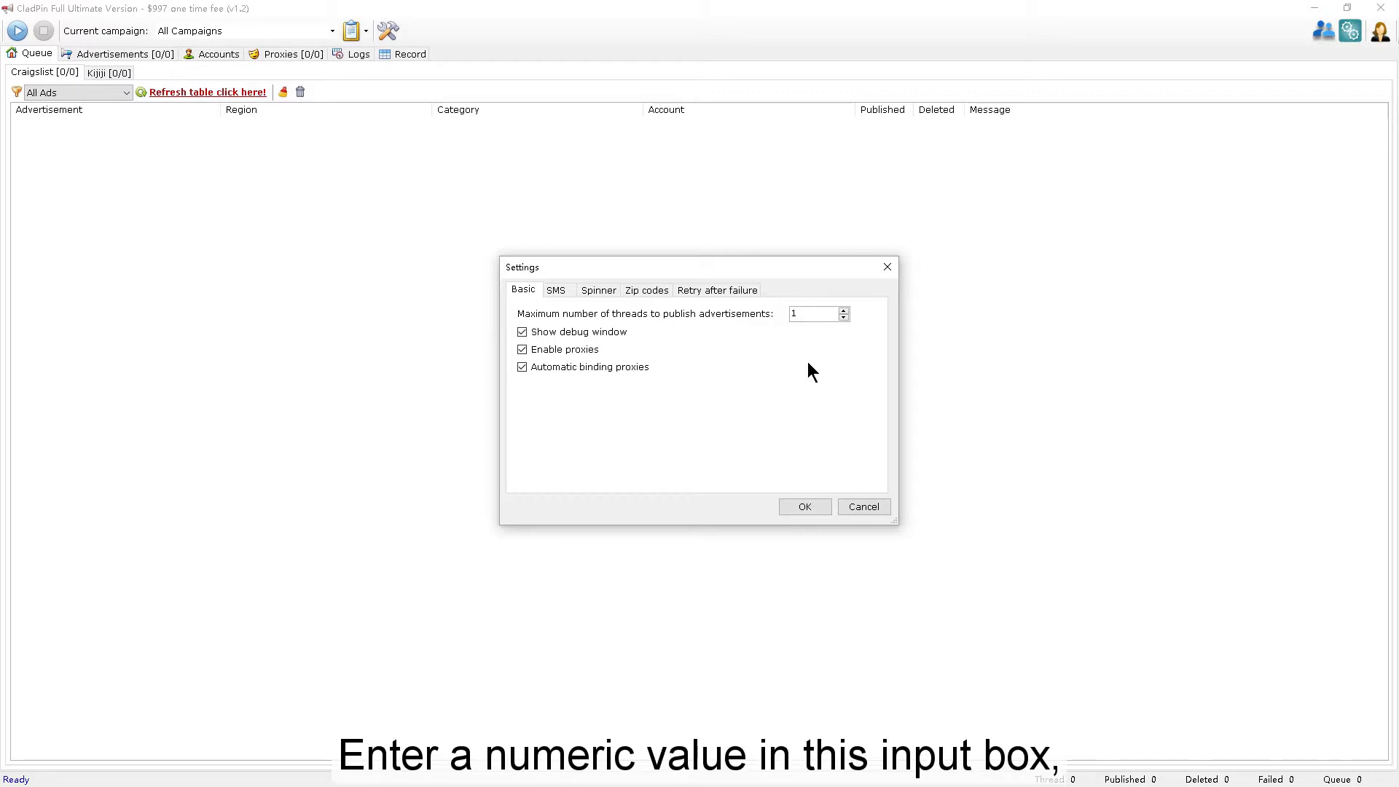
{"action": "left_click", "coordinate": [811, 312]}
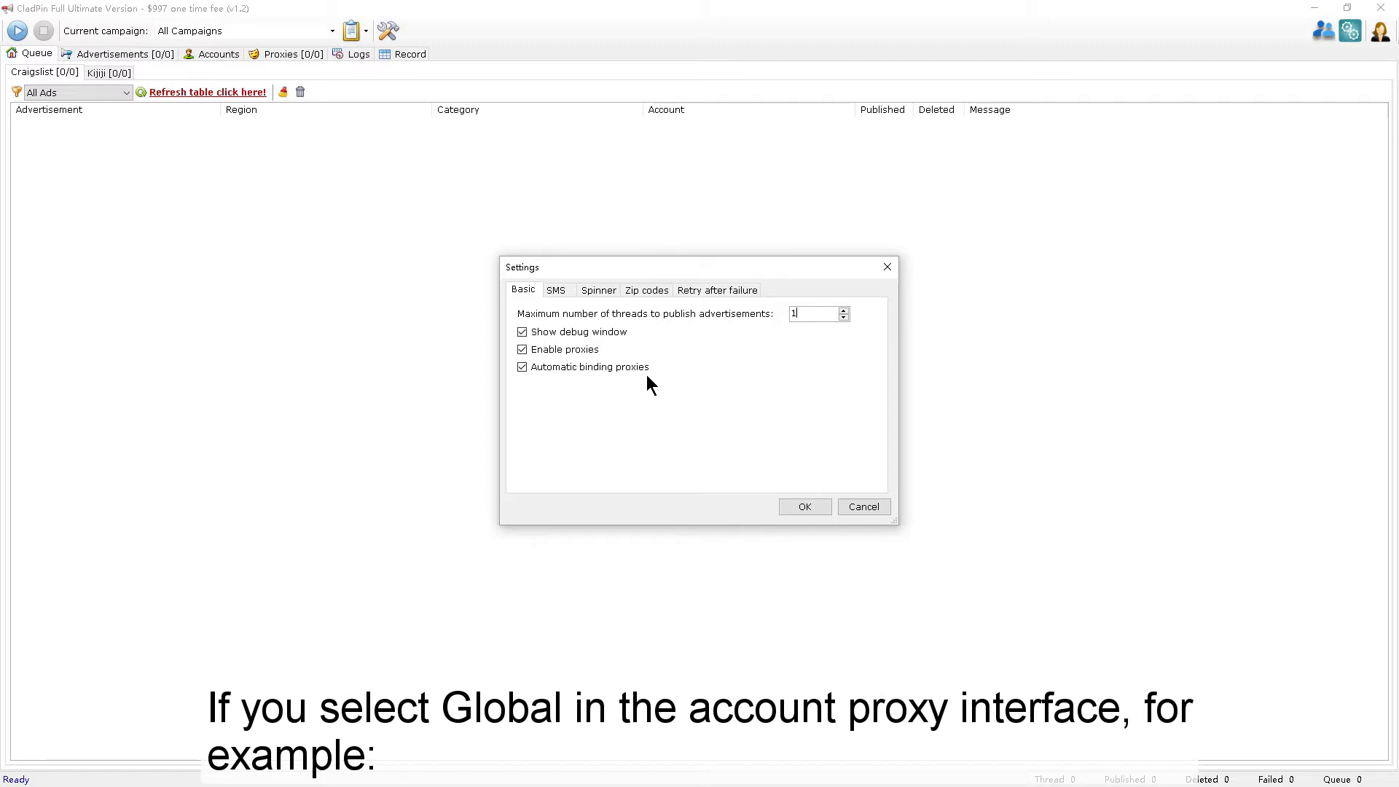
{"action": "left_click", "coordinate": [869, 508]}
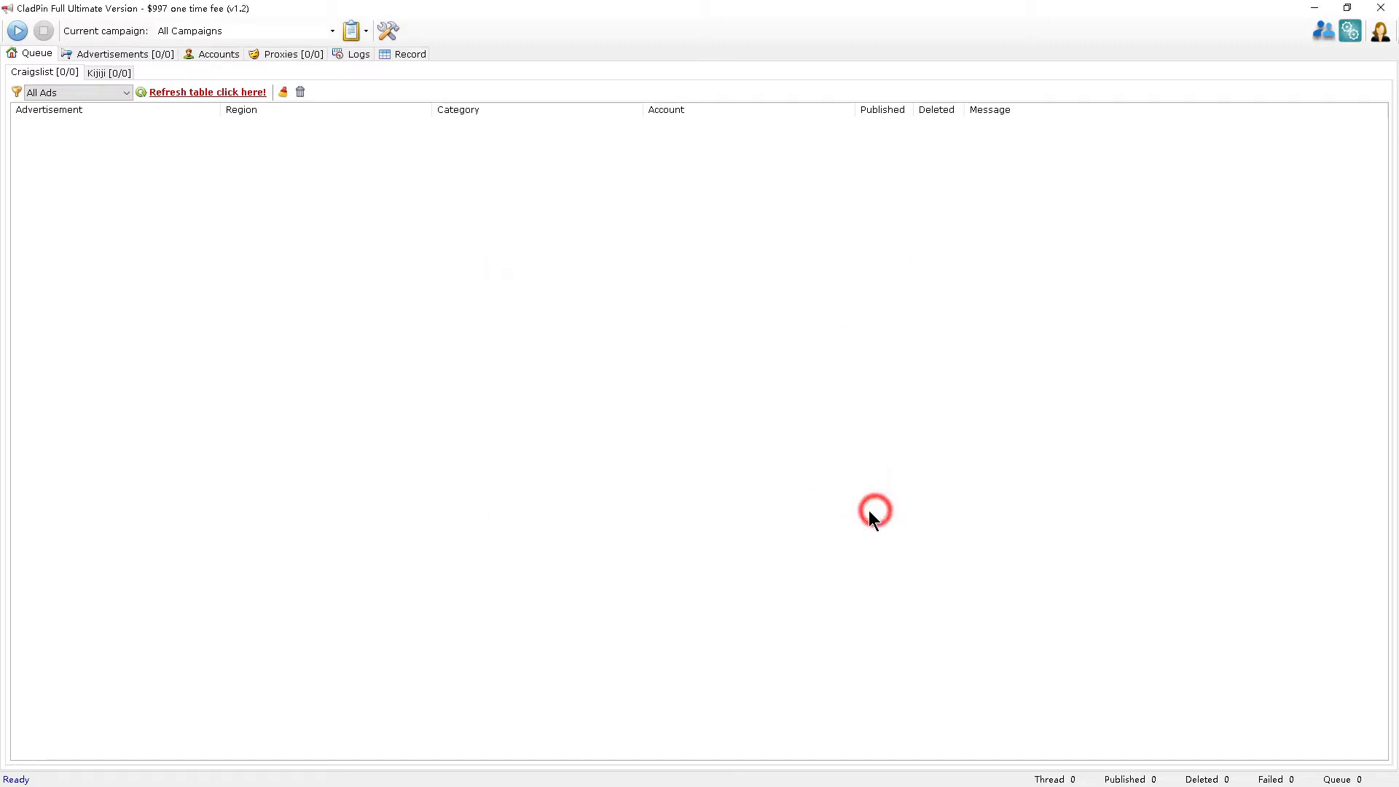
Step: Inspect the proxy option of the test e-mail account under Outlook and leave the account unchanged
{"action": "left_click", "coordinate": [219, 54]}
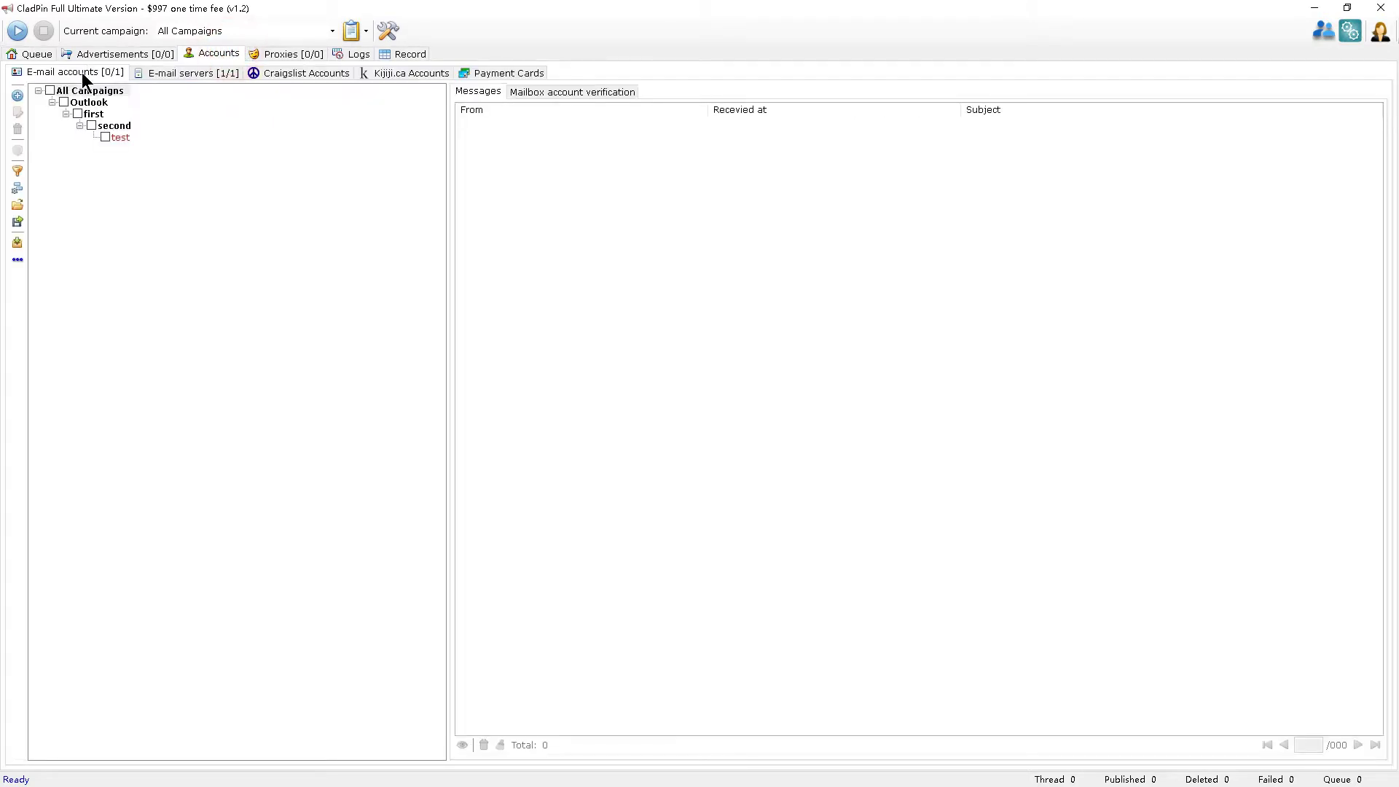
{"action": "double_click", "coordinate": [127, 139]}
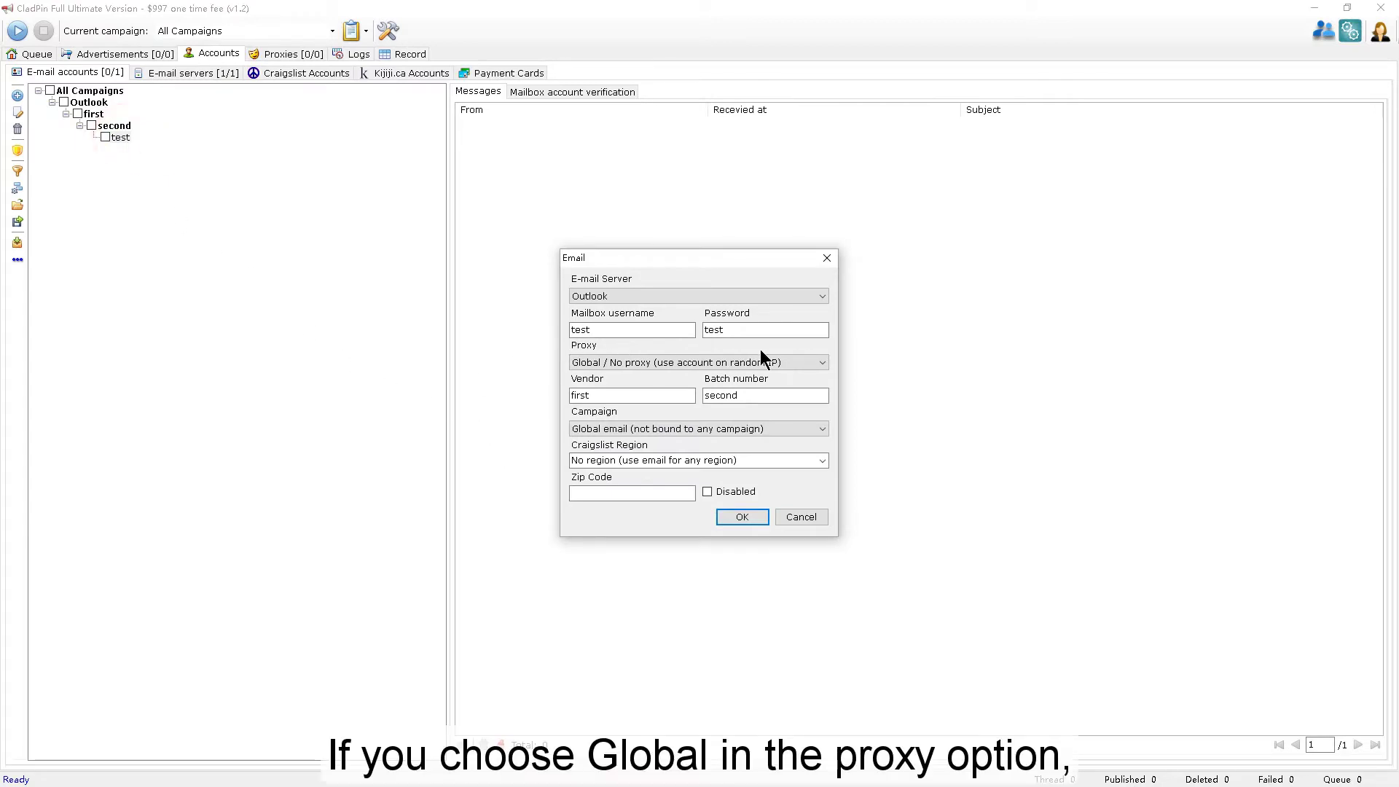
{"action": "left_click", "coordinate": [818, 363]}
{"action": "left_click", "coordinate": [818, 362]}
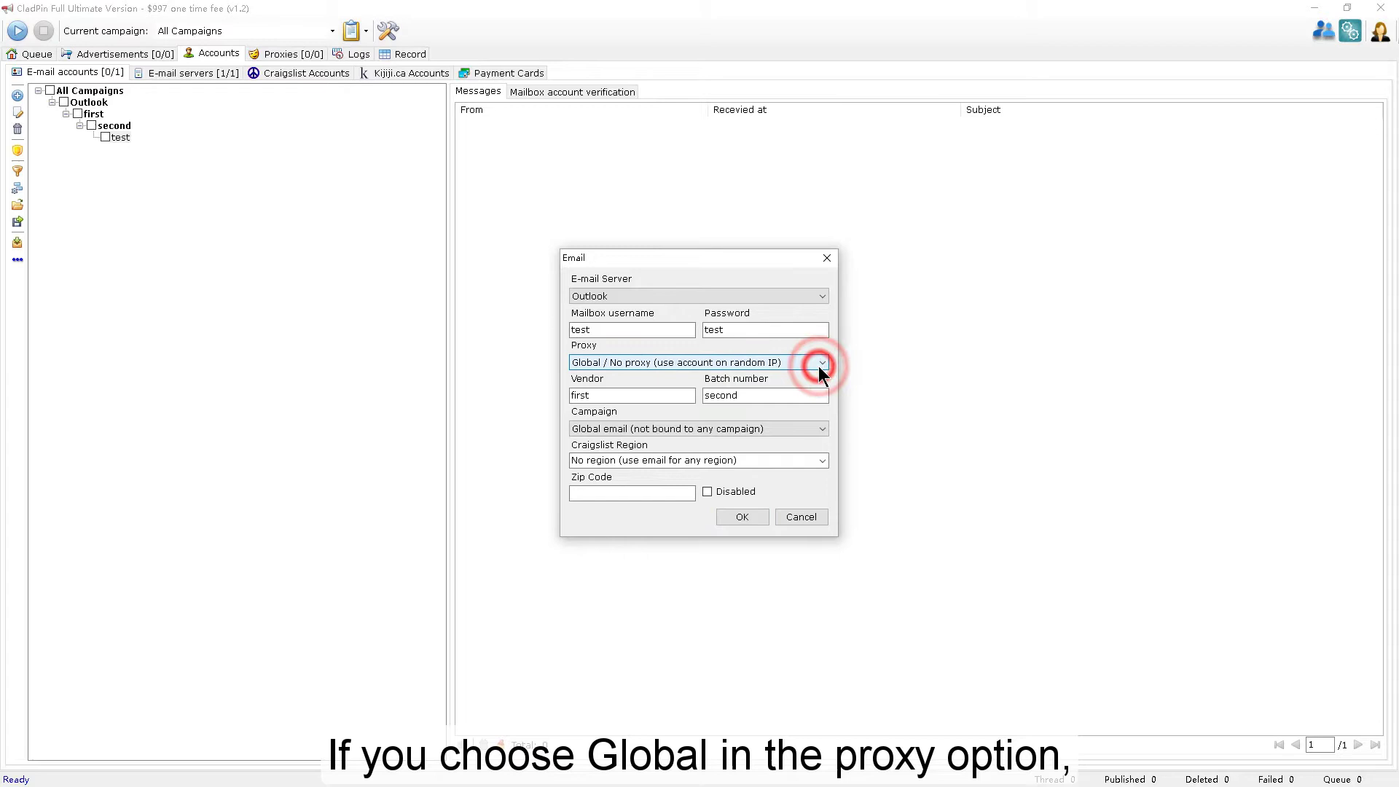
{"action": "left_click", "coordinate": [805, 516]}
Step: Check the automatic proxy binding setting and view the list of proxies
{"action": "left_click", "coordinate": [387, 29]}
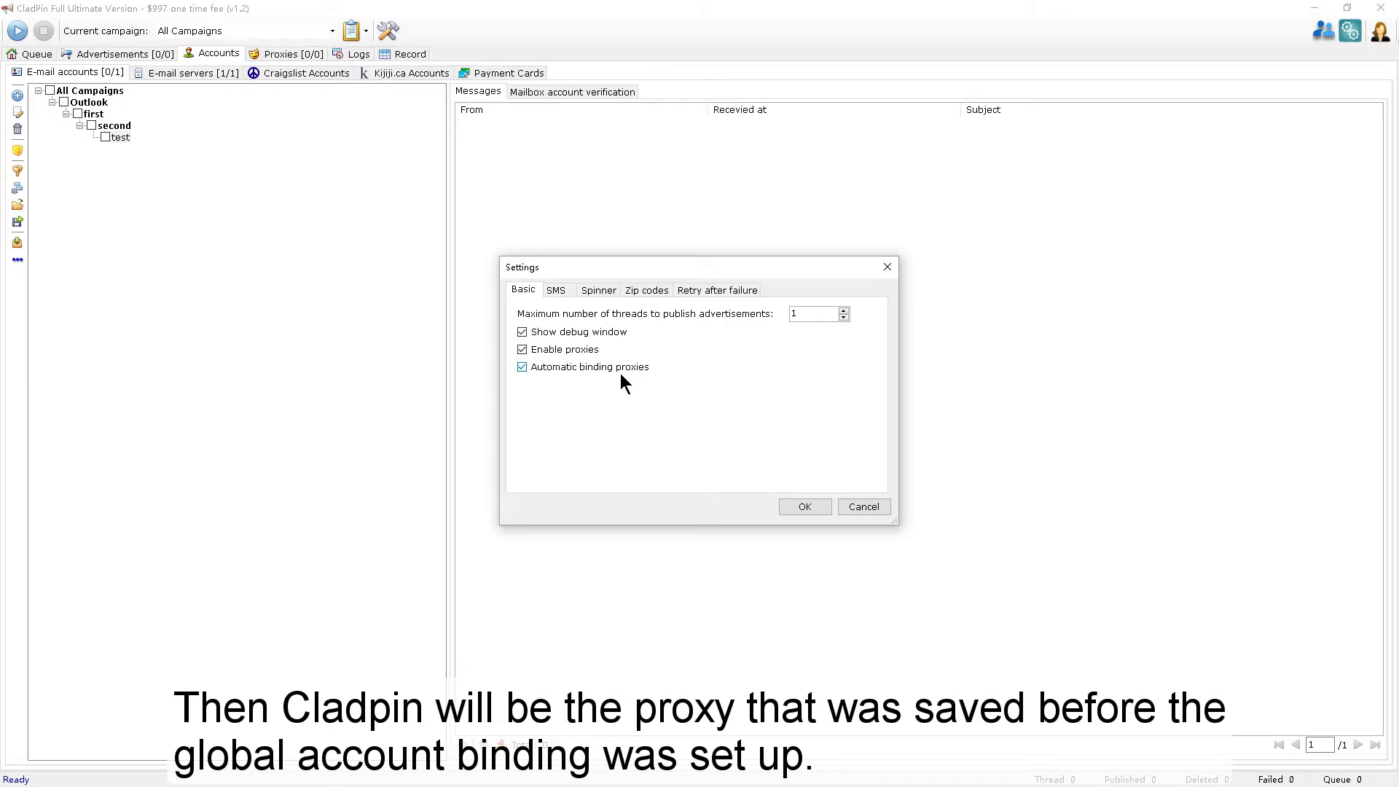
{"action": "left_click", "coordinate": [861, 508]}
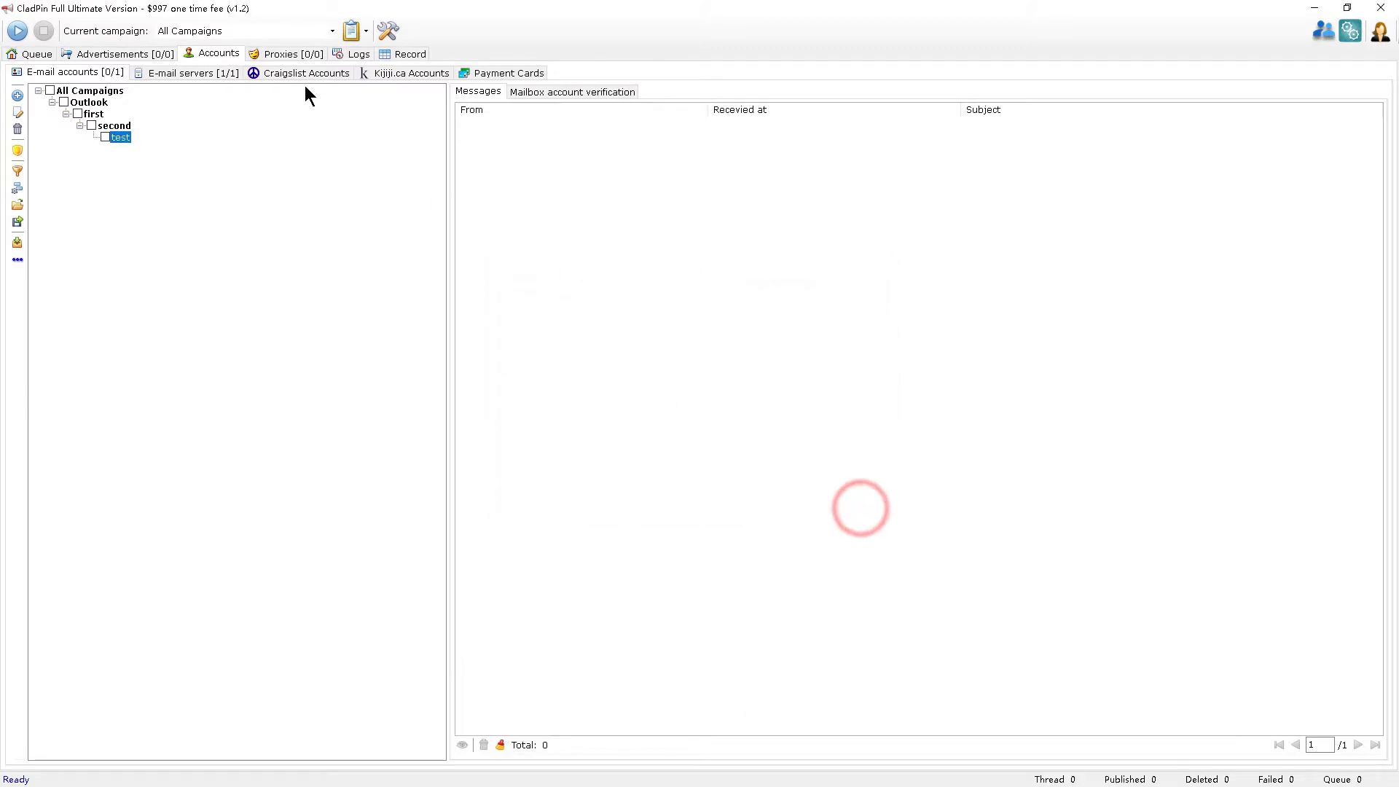
{"action": "left_click", "coordinate": [293, 52]}
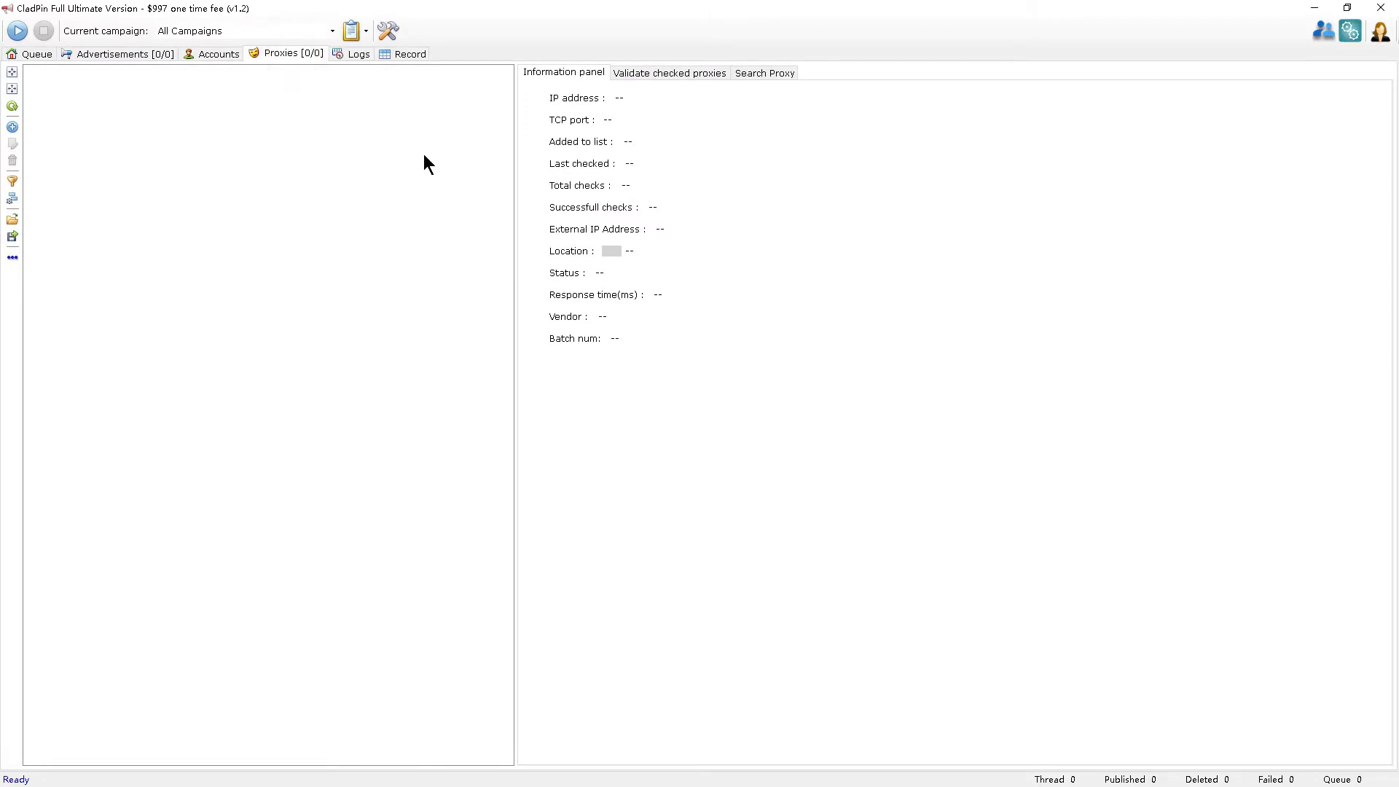
Step: Review the Enable proxies option in the basic settings and view the SMS service settings
{"action": "left_click", "coordinate": [389, 31]}
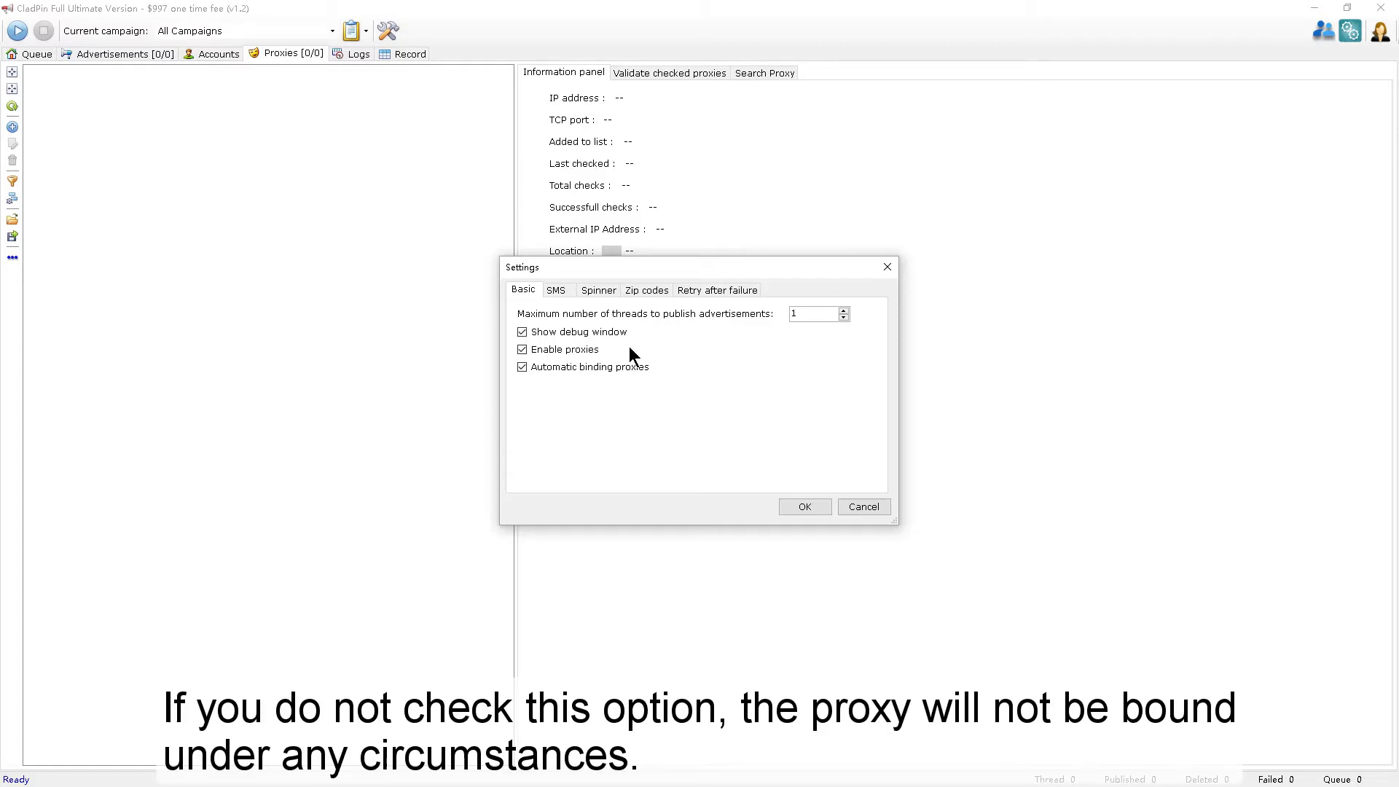
{"action": "left_click", "coordinate": [587, 357]}
{"action": "left_click", "coordinate": [583, 349]}
{"action": "left_click", "coordinate": [556, 293]}
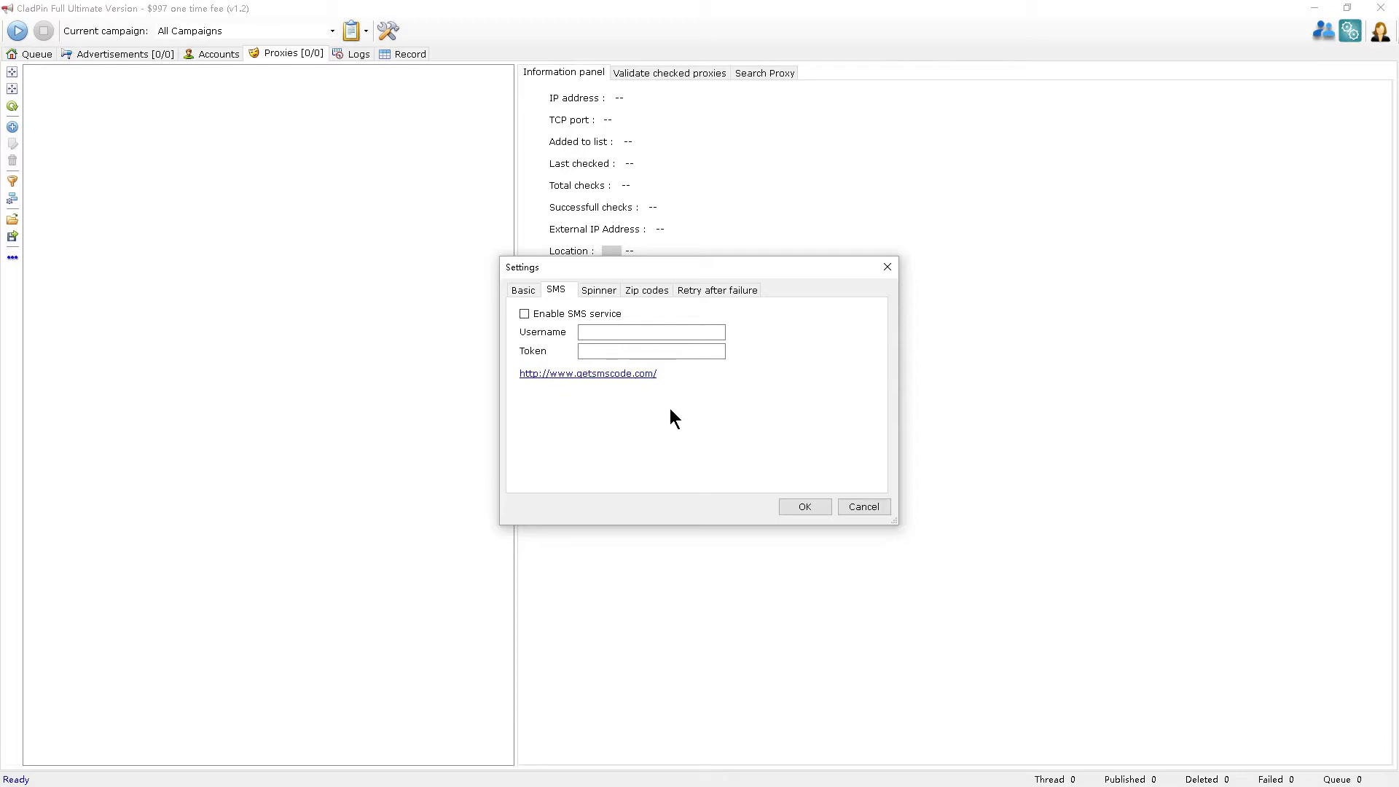
Step: Examine the spinner settings and the login fields for the third-party spinner services
{"action": "left_click", "coordinate": [599, 290]}
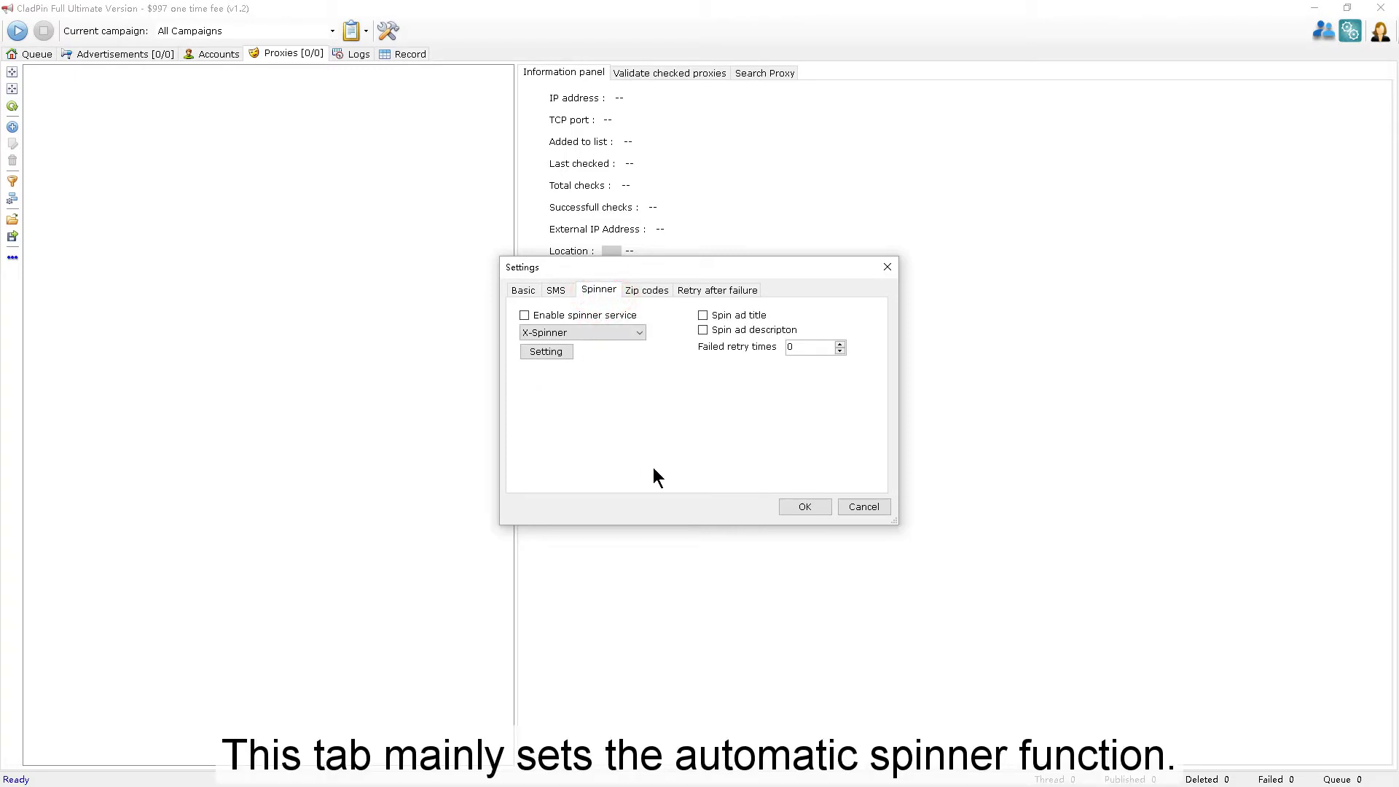
{"action": "left_click", "coordinate": [570, 355]}
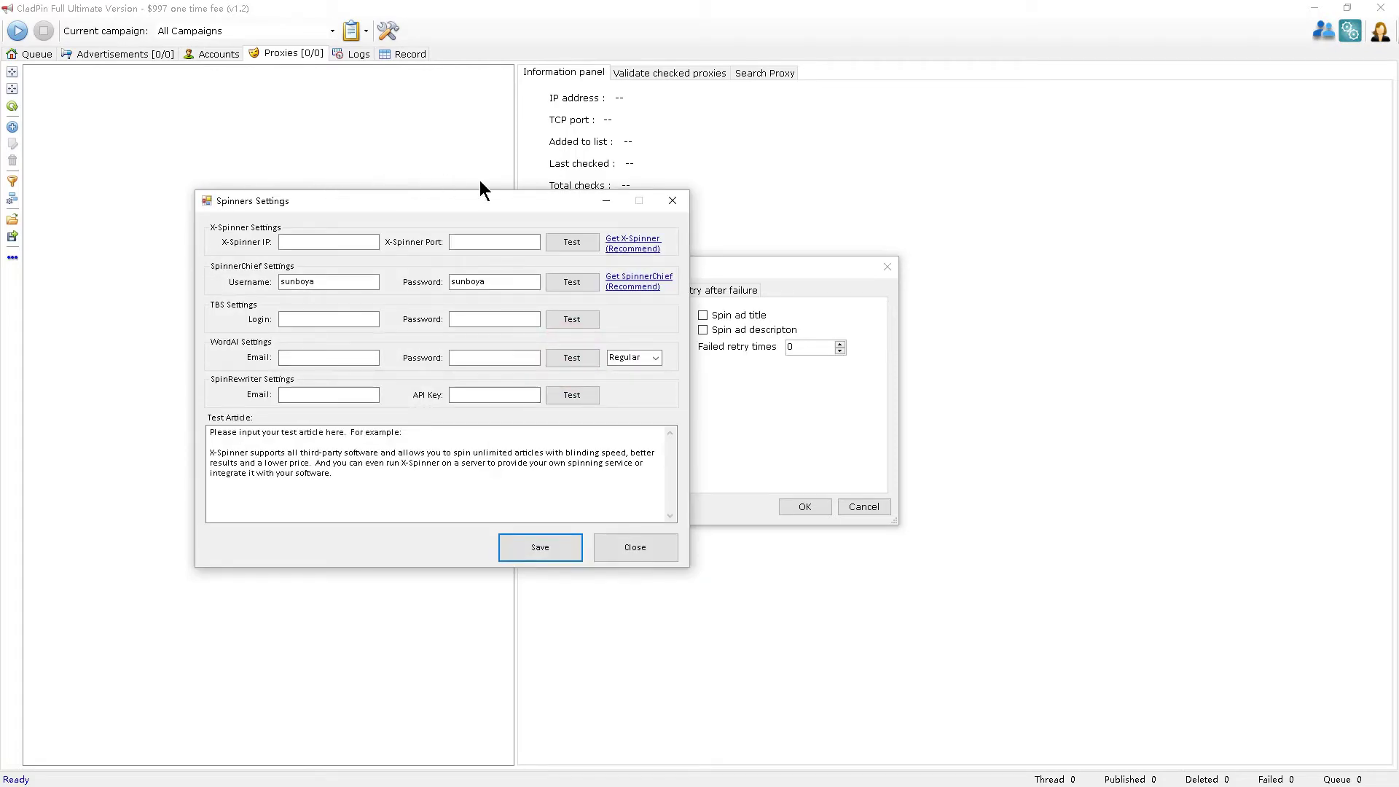
{"action": "left_click", "coordinate": [670, 199]}
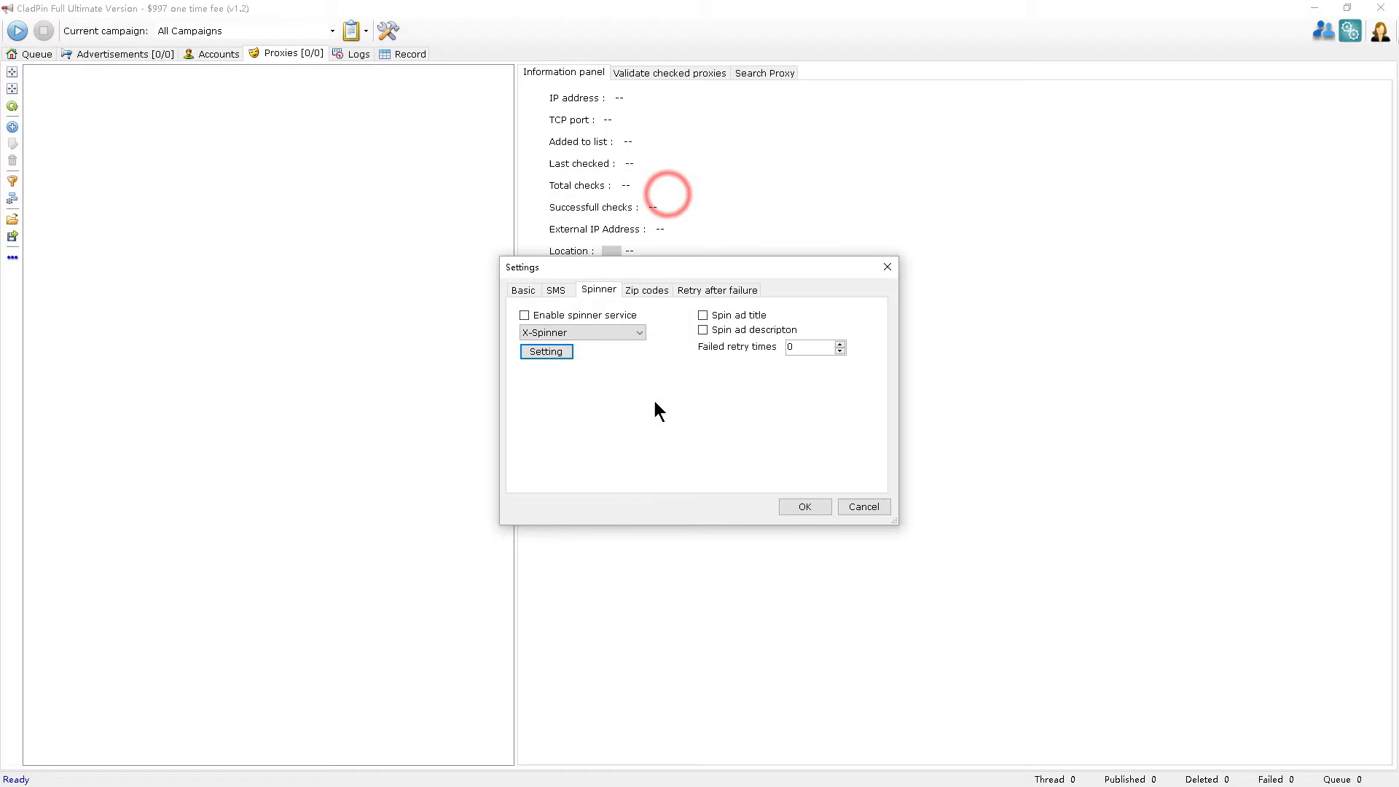
Step: Enable the X-Spinner service for both the ad title and ad description, with 0 failed retry times
{"action": "left_click", "coordinate": [596, 315]}
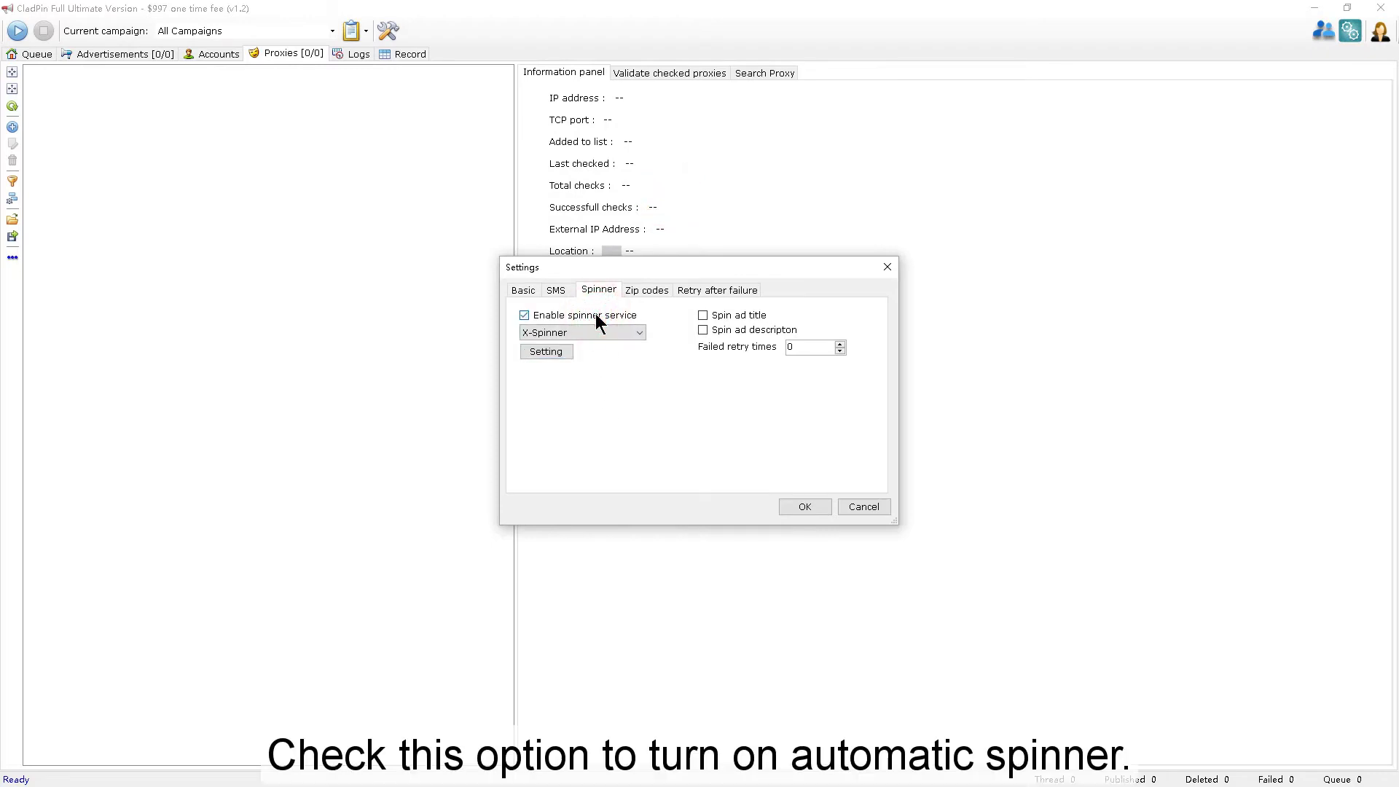
{"action": "left_click", "coordinate": [762, 329]}
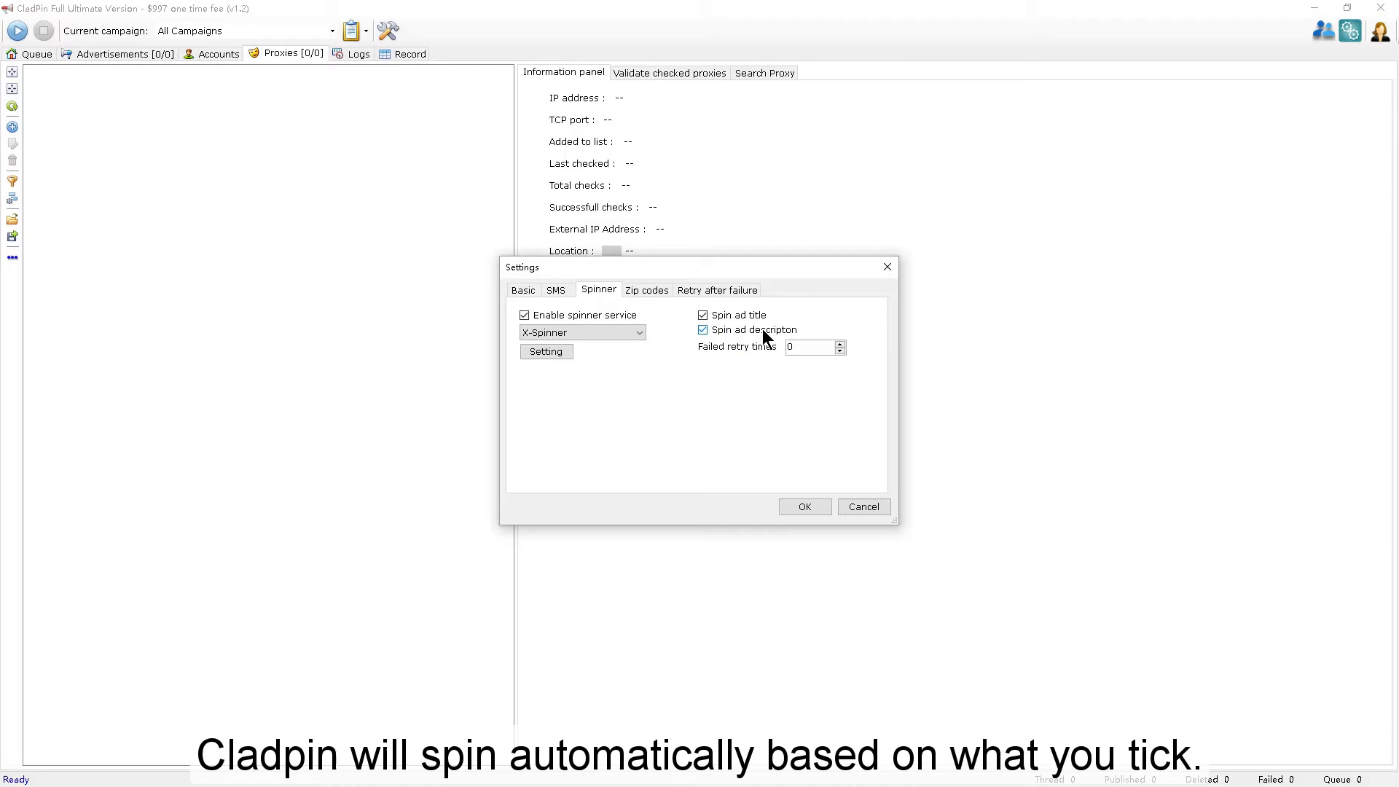
{"action": "left_click", "coordinate": [804, 350]}
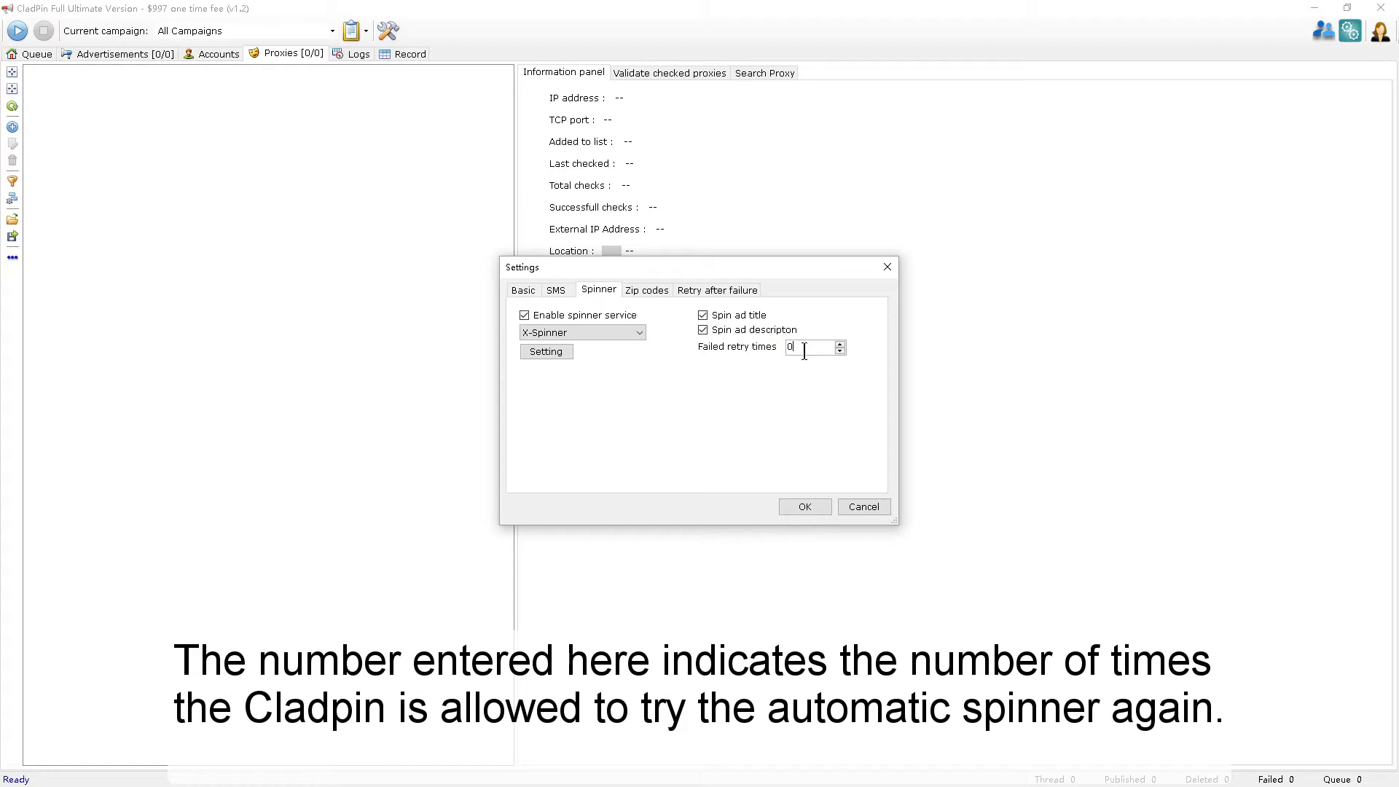
Step: View the zip code settings for the Craigslist and Kijiji regions and discard the settings changes
{"action": "left_click", "coordinate": [655, 292]}
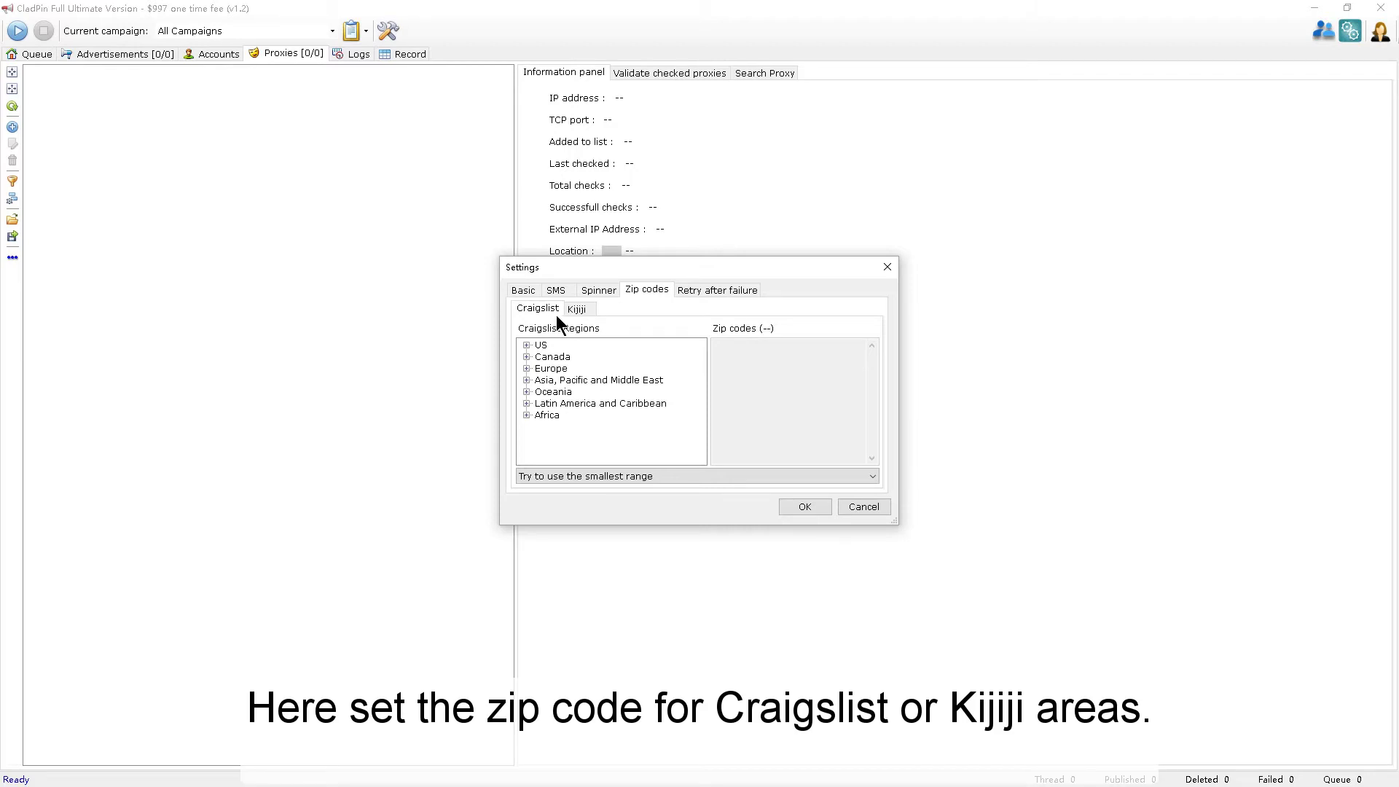
{"action": "left_click", "coordinate": [575, 309]}
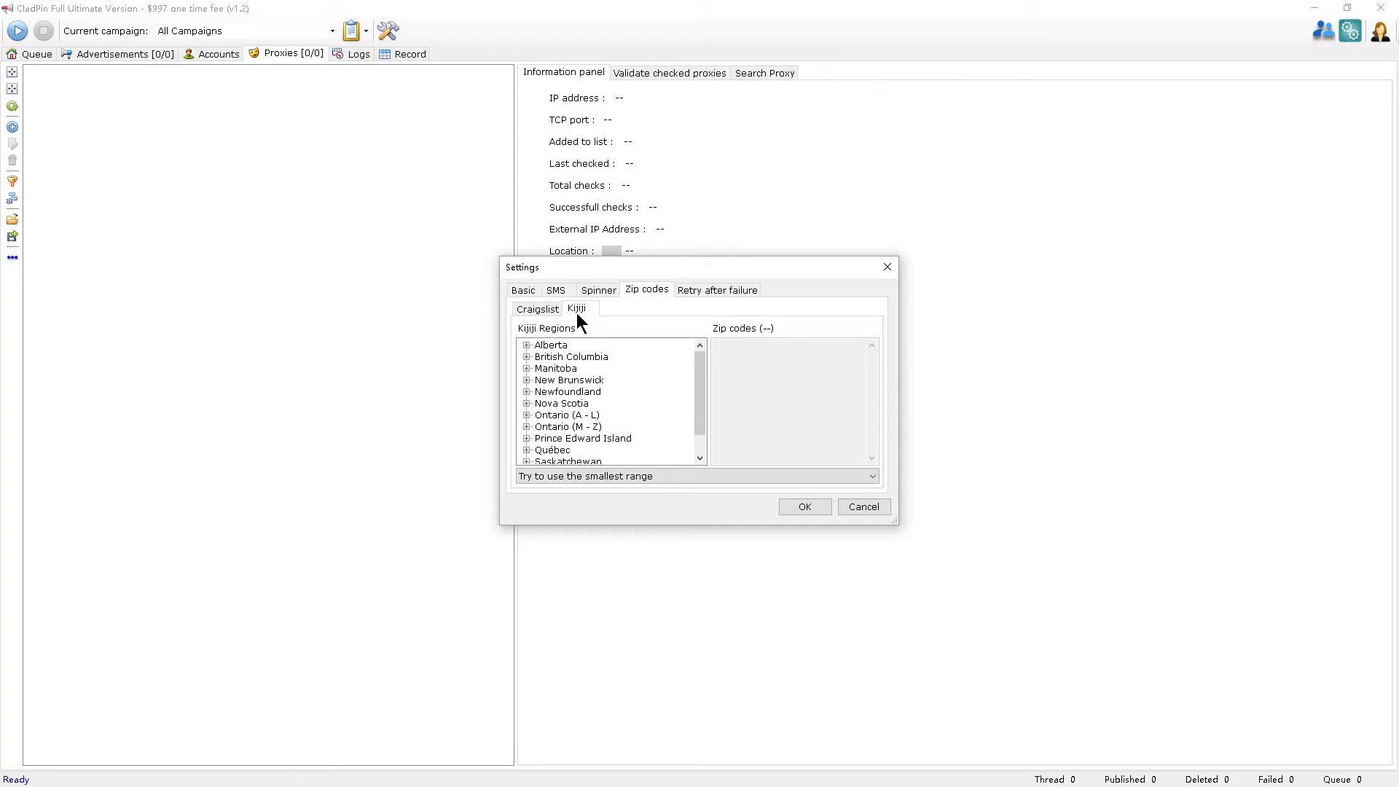
{"action": "left_click", "coordinate": [553, 313]}
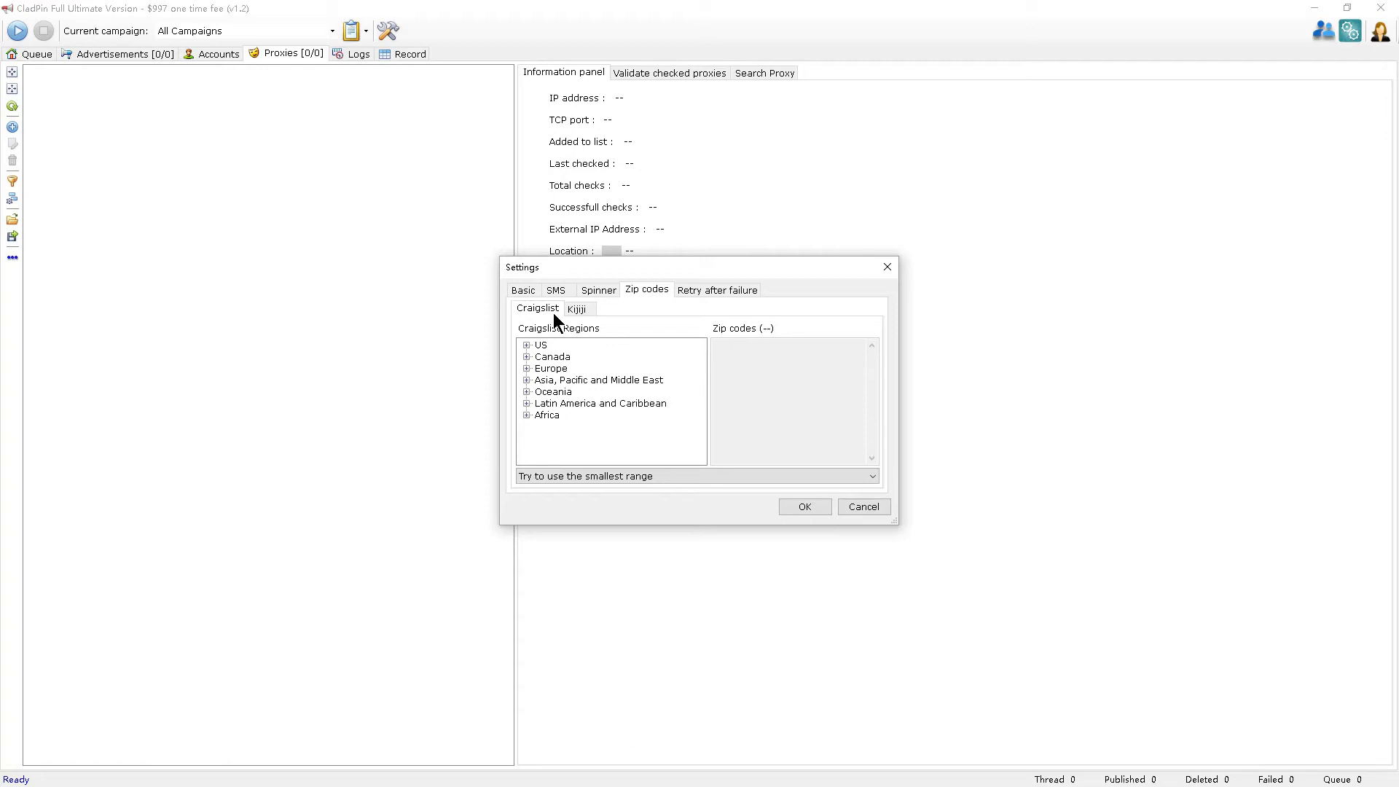
{"action": "left_click", "coordinate": [882, 510]}
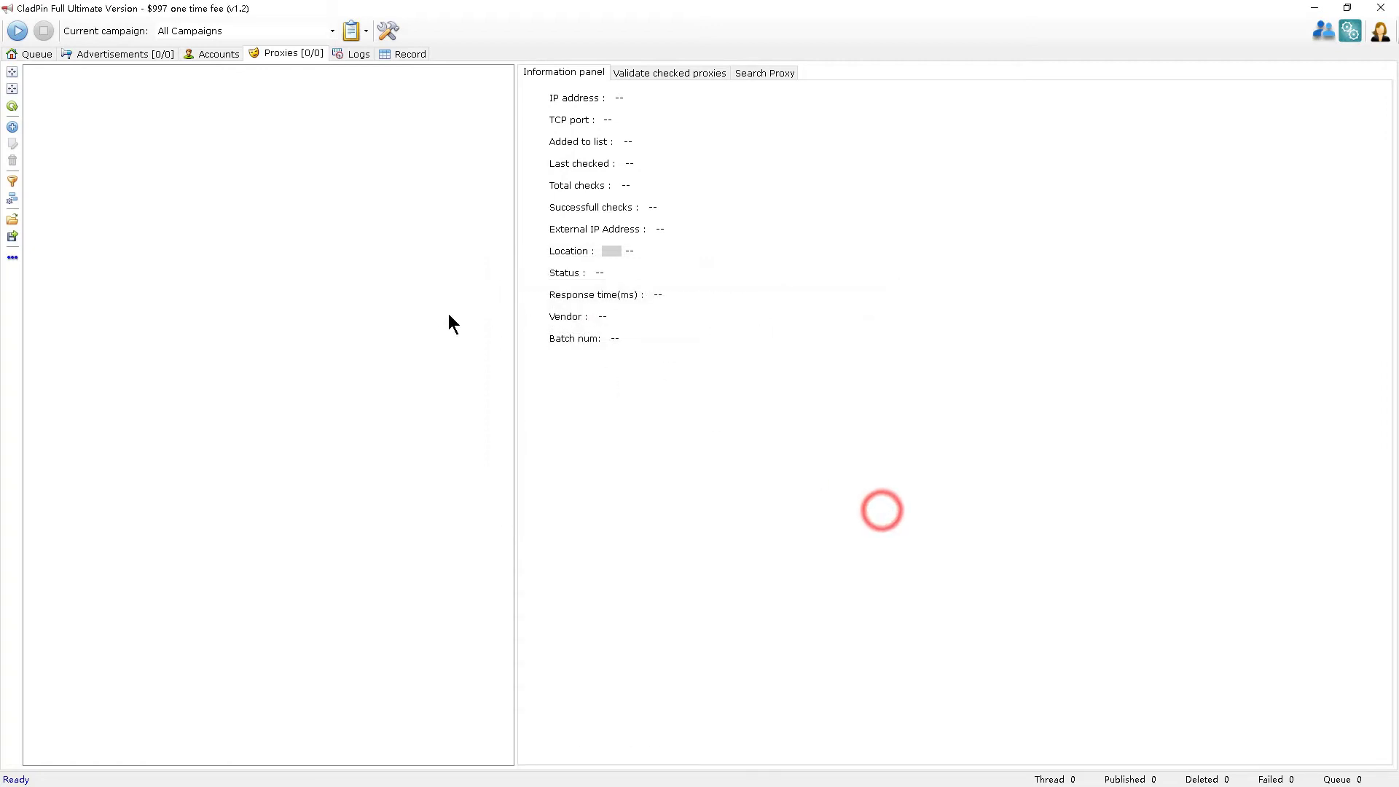
Step: Check the zip code field in the form for a new e-mail account and cancel the form
{"action": "left_click", "coordinate": [229, 54]}
{"action": "left_click", "coordinate": [14, 97]}
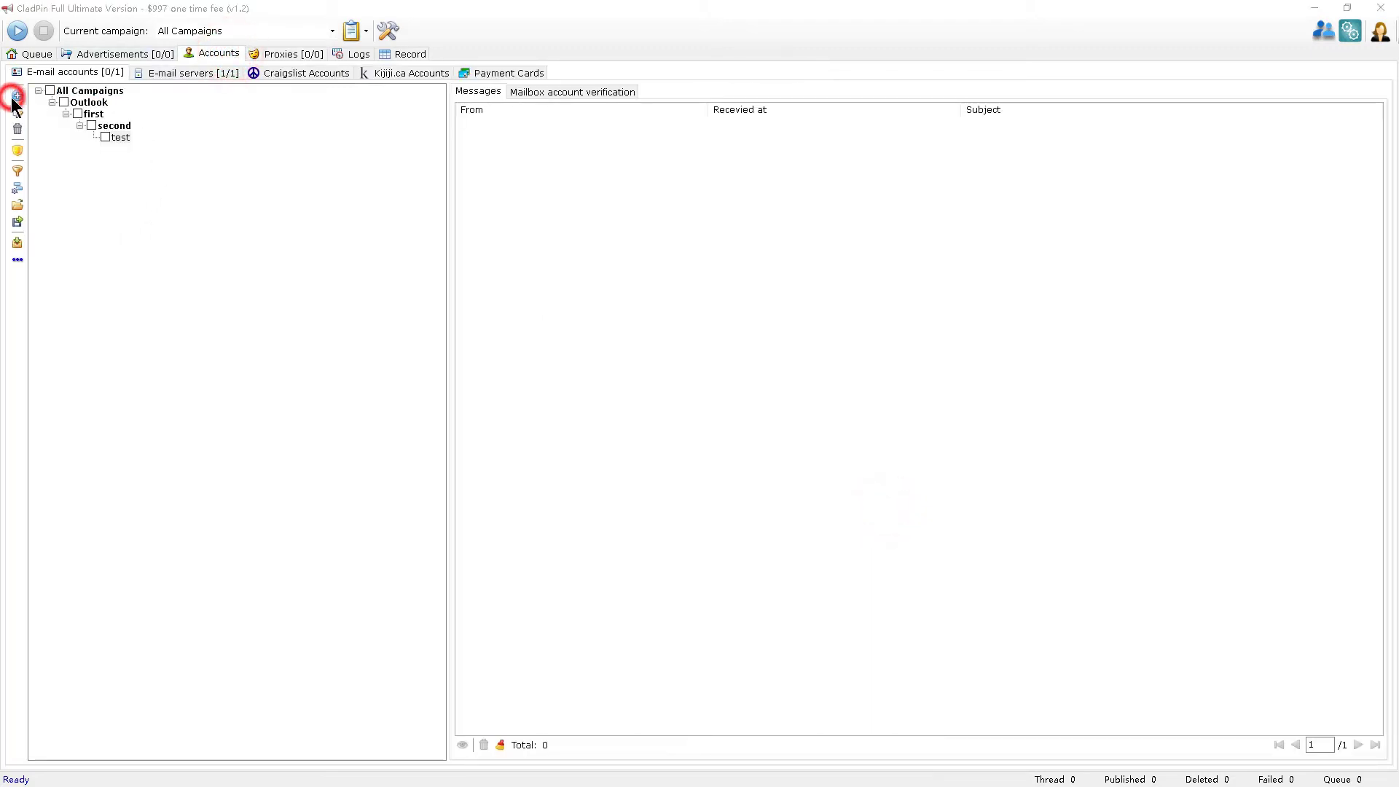
{"action": "left_click", "coordinate": [627, 499]}
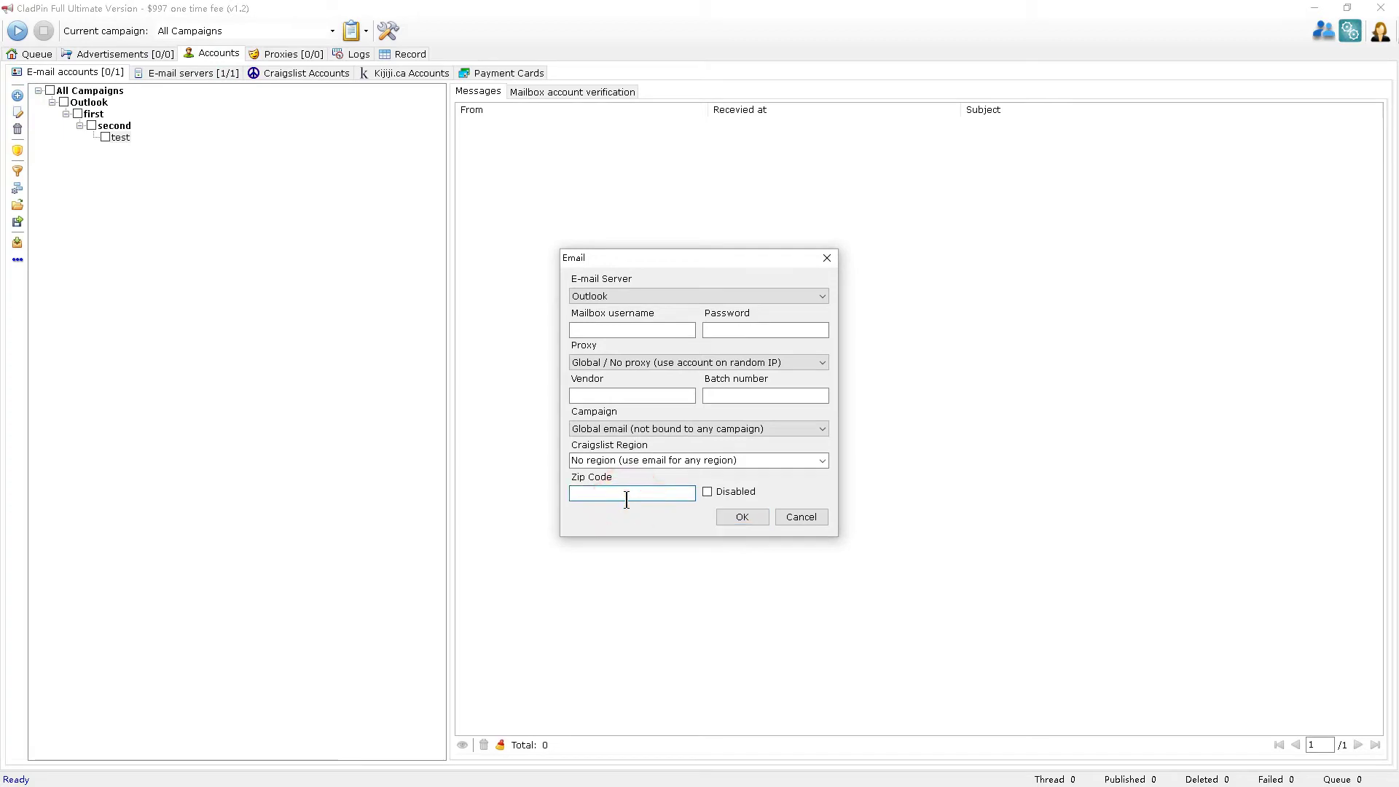
{"action": "left_click", "coordinate": [803, 510]}
Step: Open the zip code list of the bulgaria region under Europe in the Craigslist zip code settings
{"action": "left_click", "coordinate": [388, 32]}
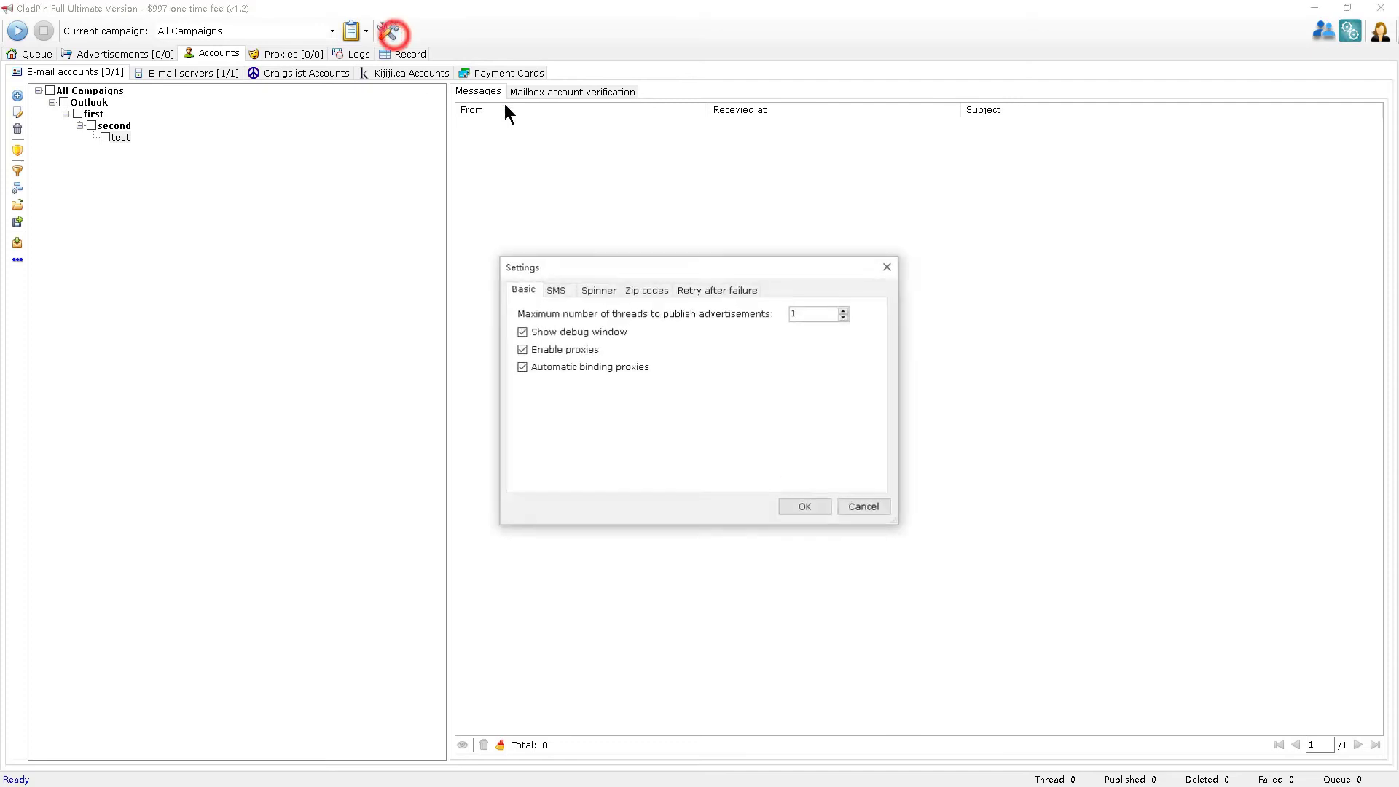
{"action": "left_click", "coordinate": [641, 289]}
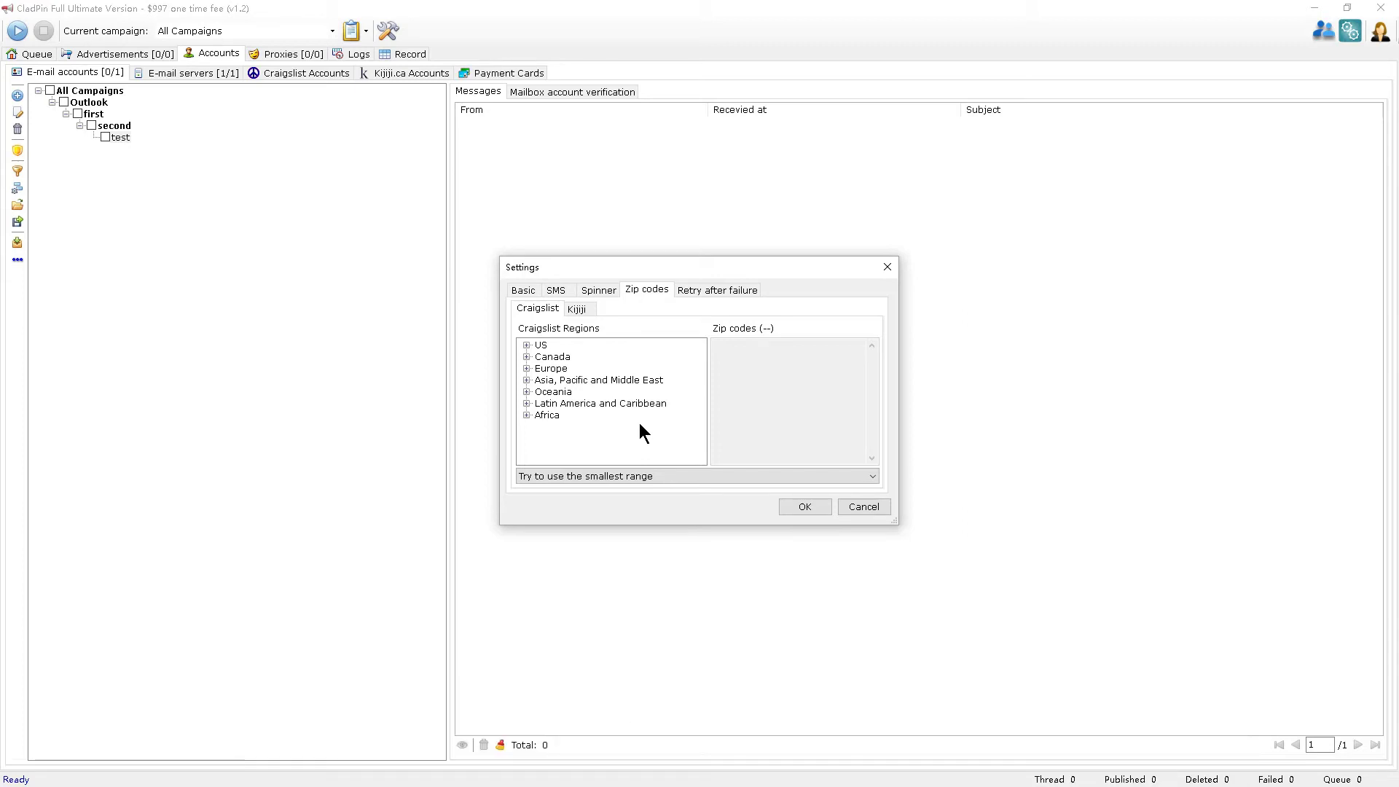
{"action": "left_click", "coordinate": [527, 367]}
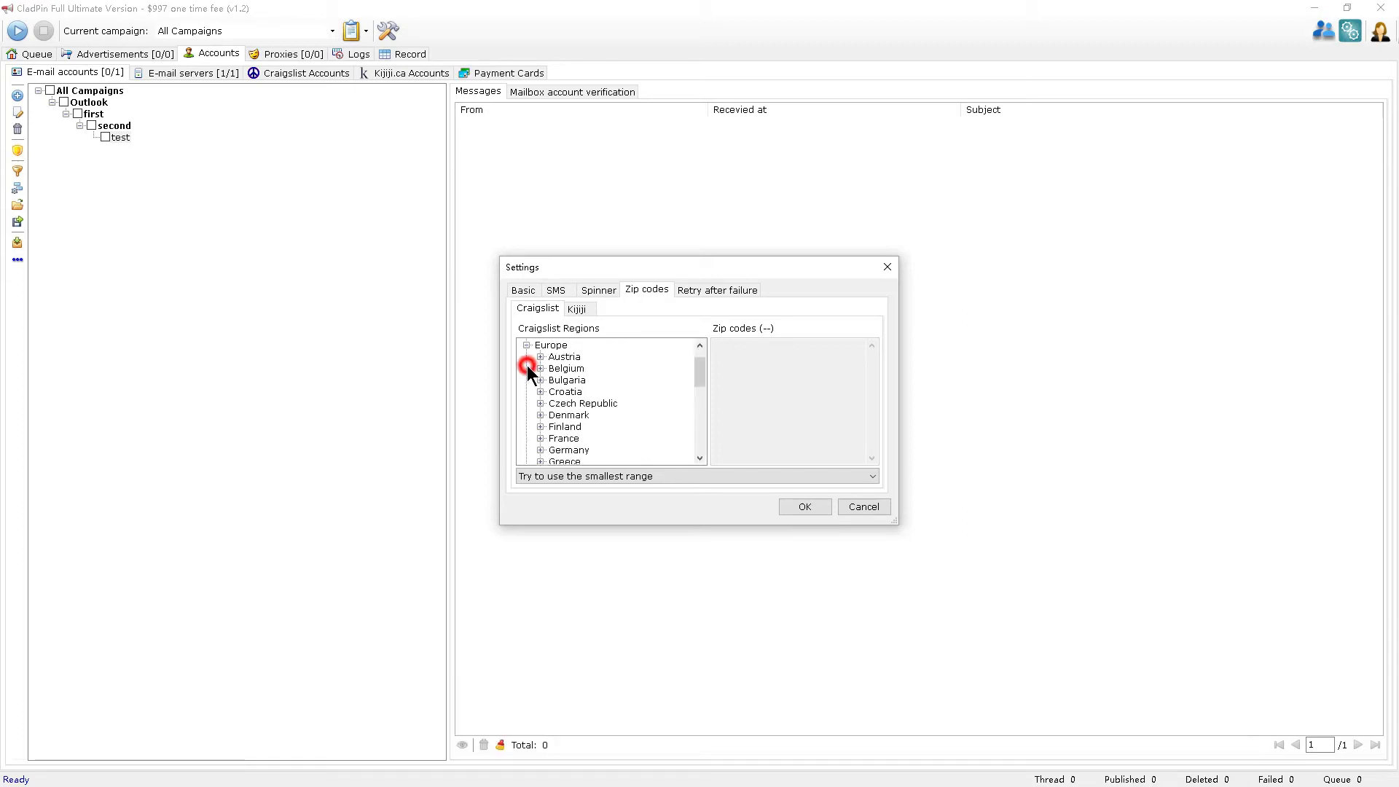
{"action": "double_click", "coordinate": [565, 380]}
{"action": "left_click", "coordinate": [576, 391]}
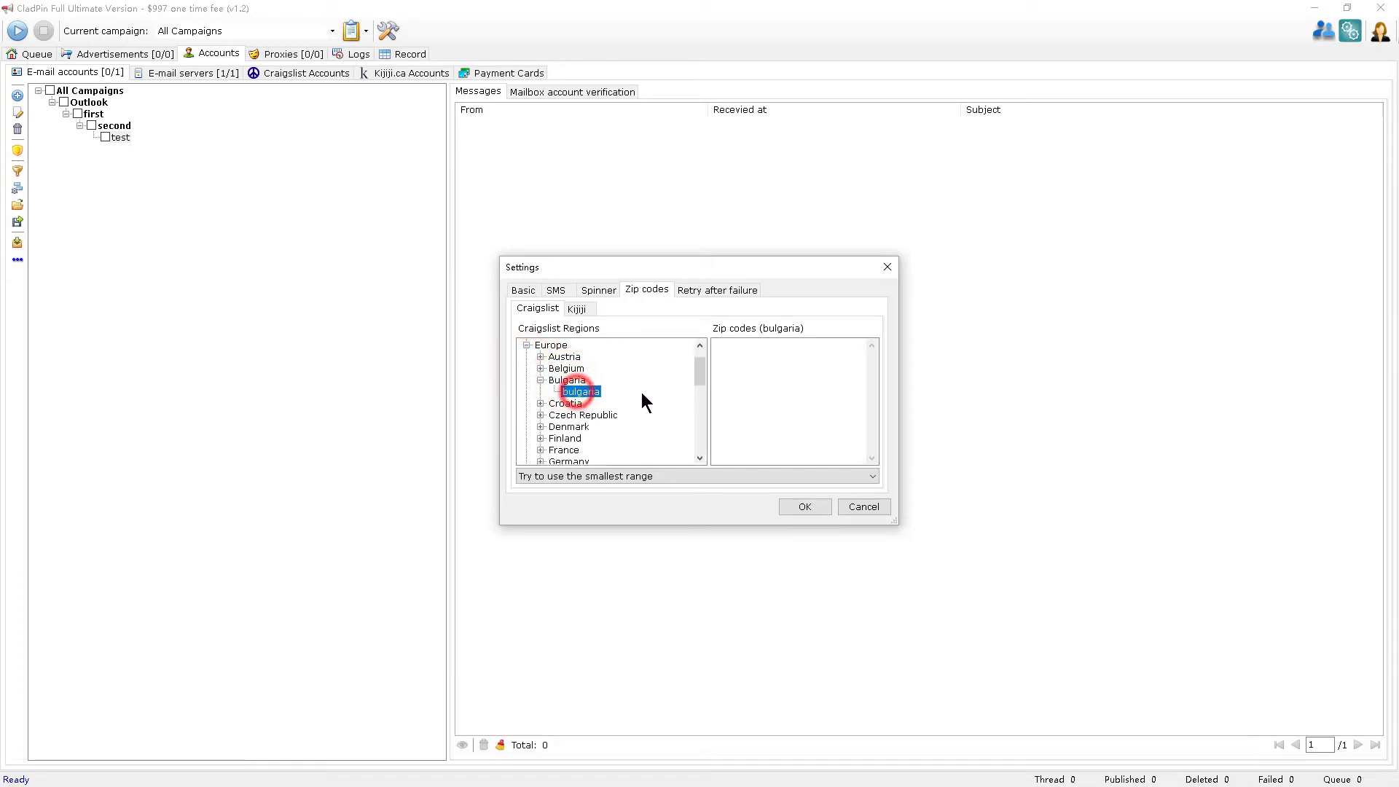
{"action": "left_click", "coordinate": [776, 395]}
{"action": "scroll", "coordinate": [632, 394], "scroll_direction": "down", "scroll_amount": 1}
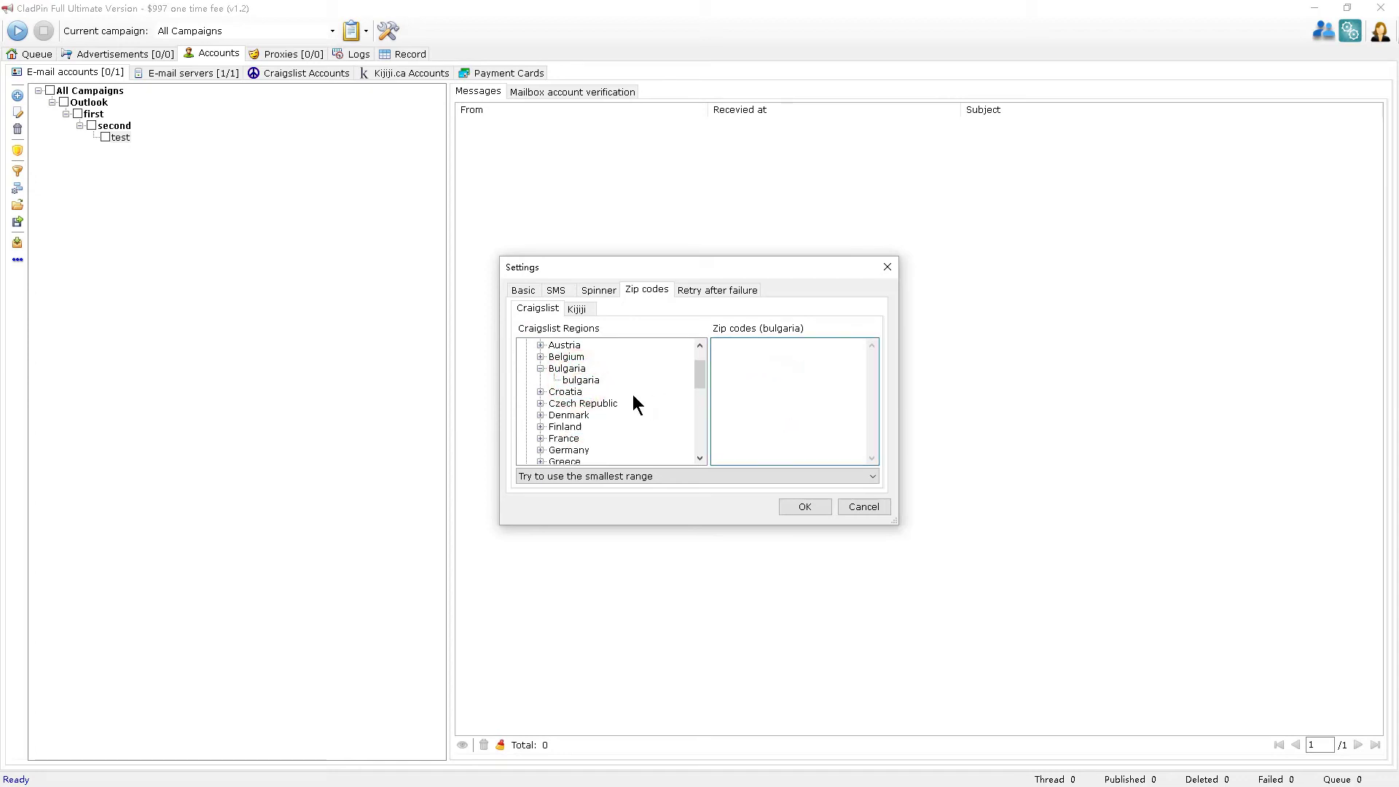
Step: Keep the range option at Try to use the smallest range and compare the zip code lists at region, country and Europe level
{"action": "left_click", "coordinate": [701, 476]}
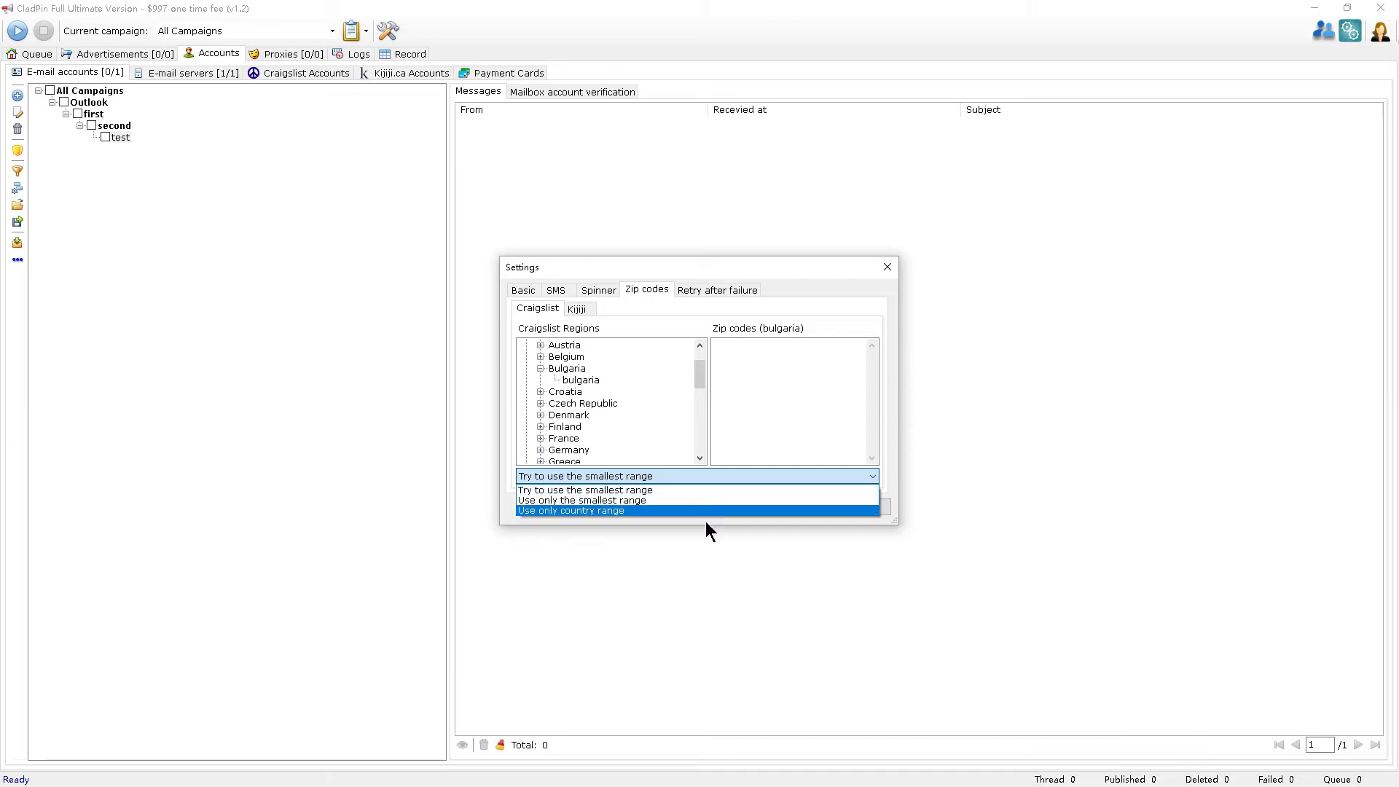
{"action": "left_click", "coordinate": [707, 492]}
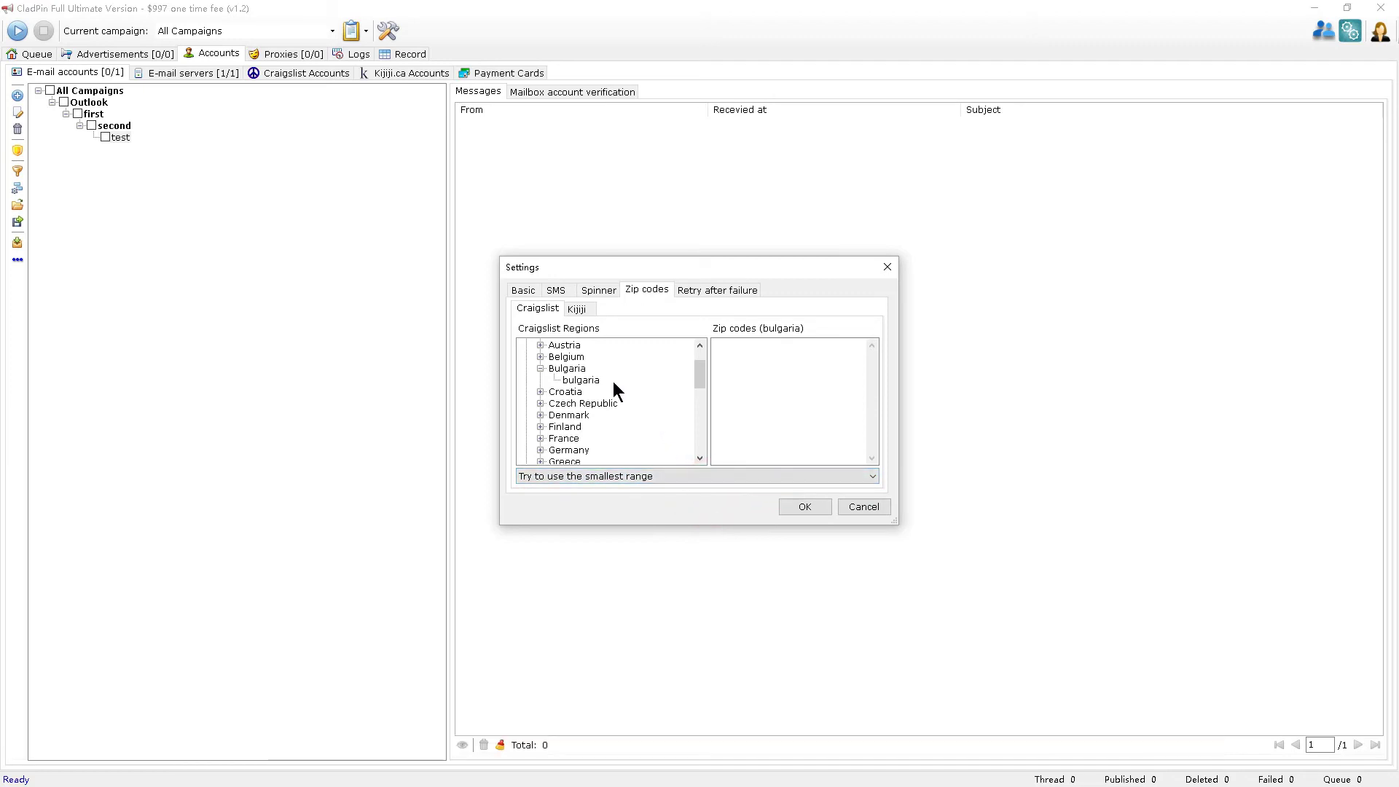
{"action": "left_click", "coordinate": [587, 379]}
{"action": "scroll", "coordinate": [587, 378], "scroll_direction": "up", "scroll_amount": 1}
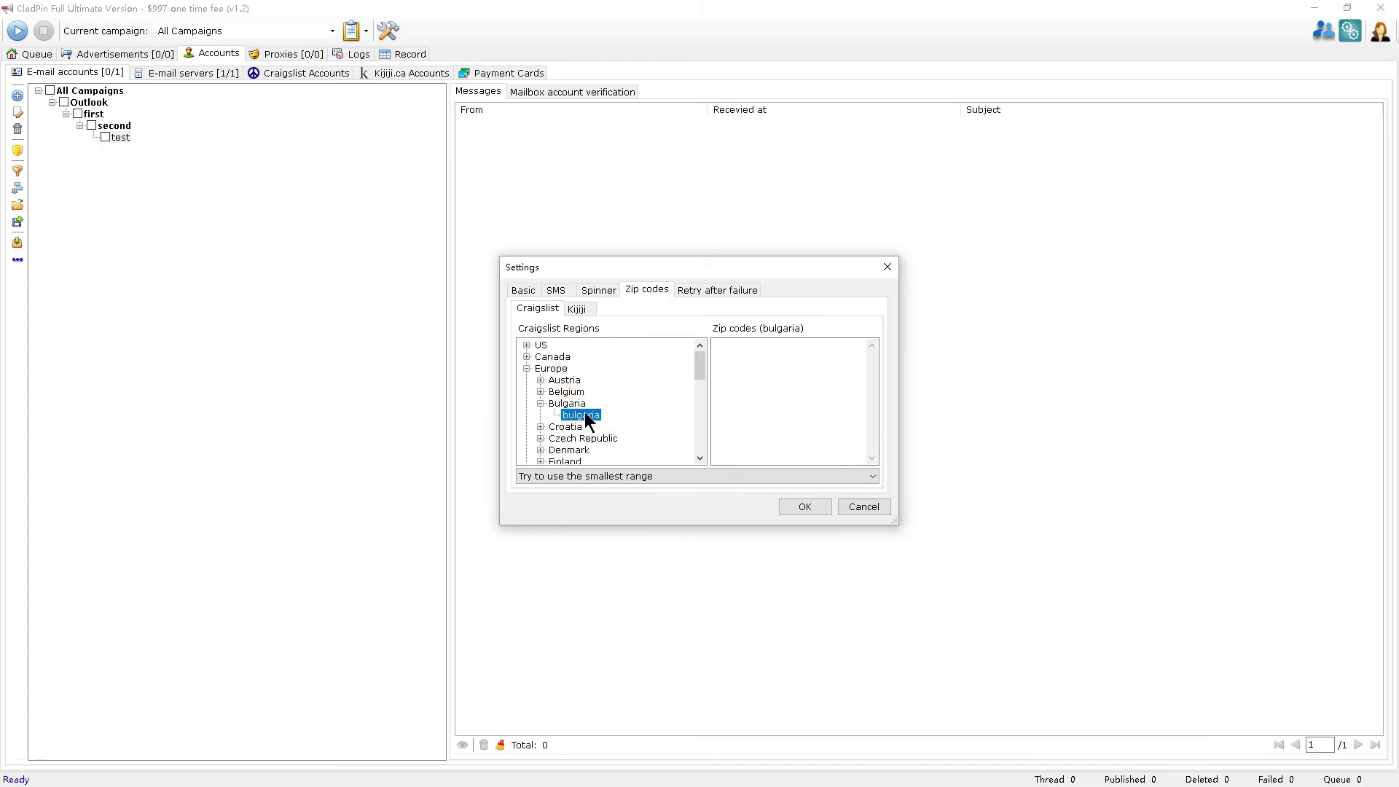
{"action": "left_click", "coordinate": [574, 403]}
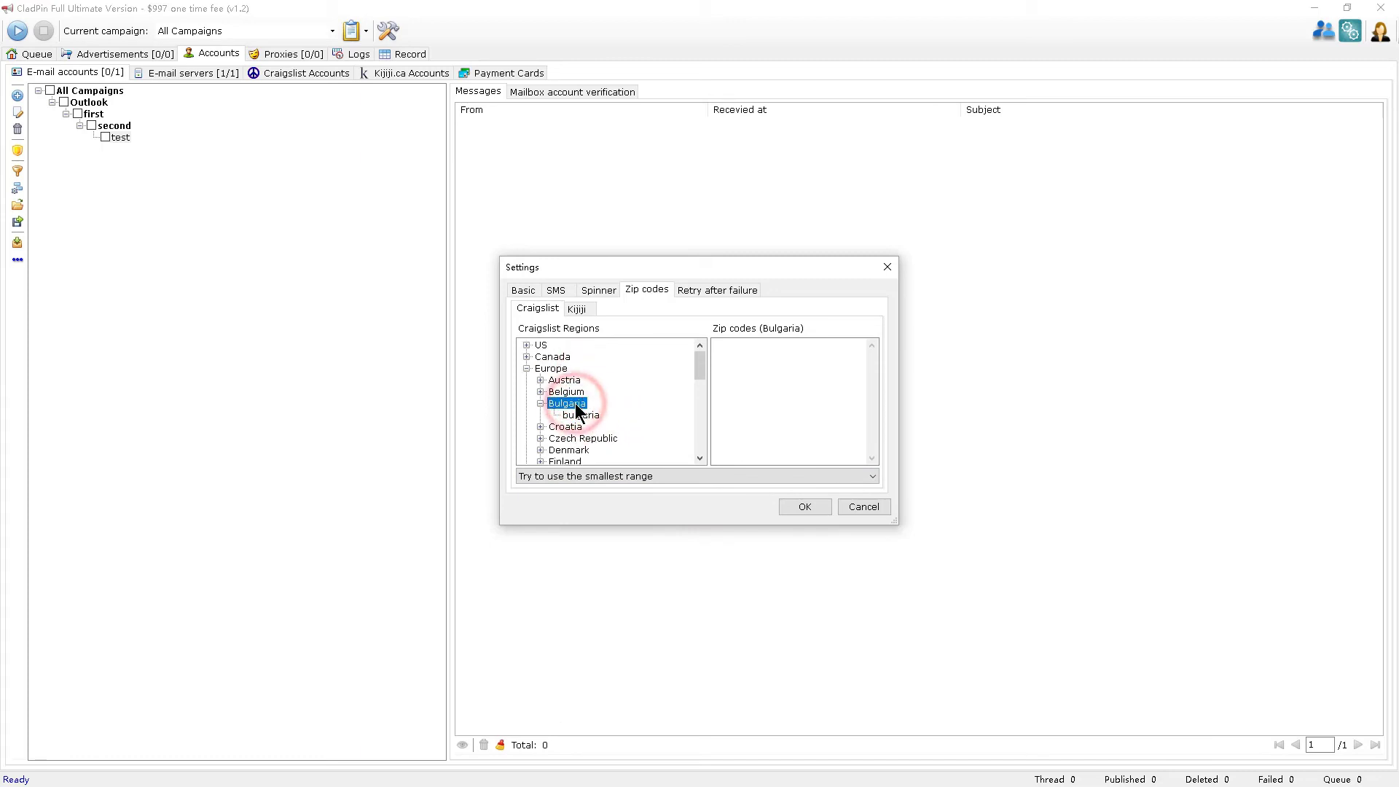
{"action": "left_click", "coordinate": [552, 369]}
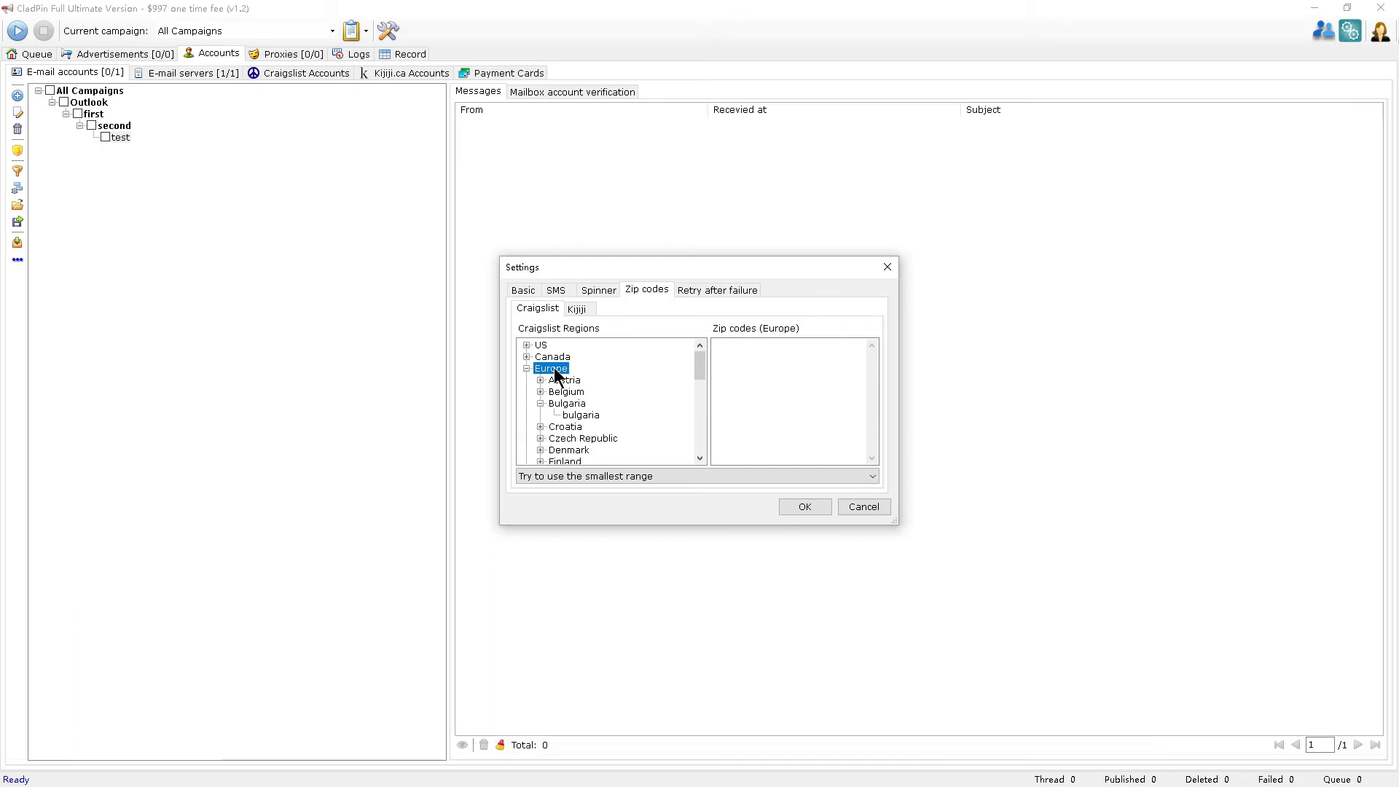
Step: Open the zip code list of Brandon under Manitoba's Brandon Area in the Kijiji regions and check the range options
{"action": "left_click", "coordinate": [577, 308]}
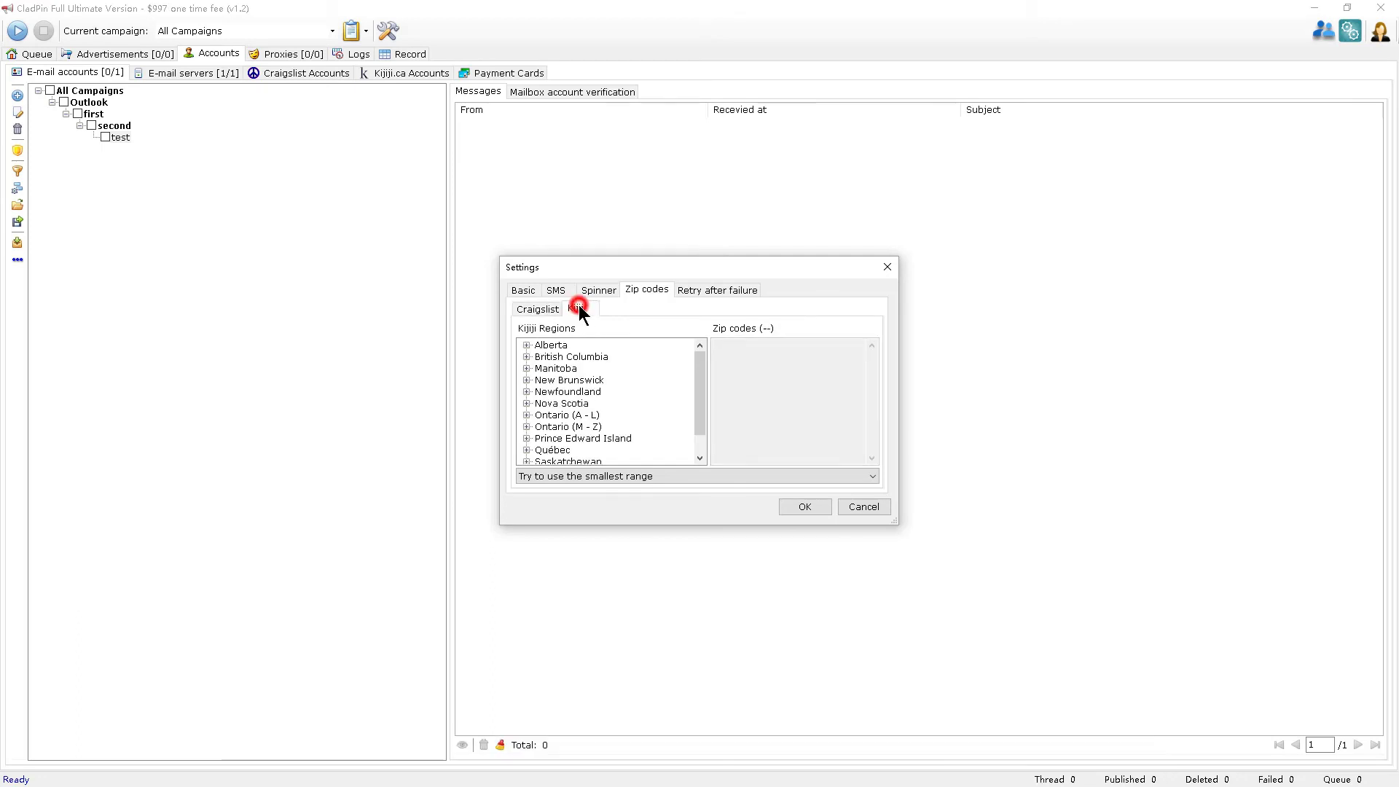
{"action": "left_click", "coordinate": [526, 367]}
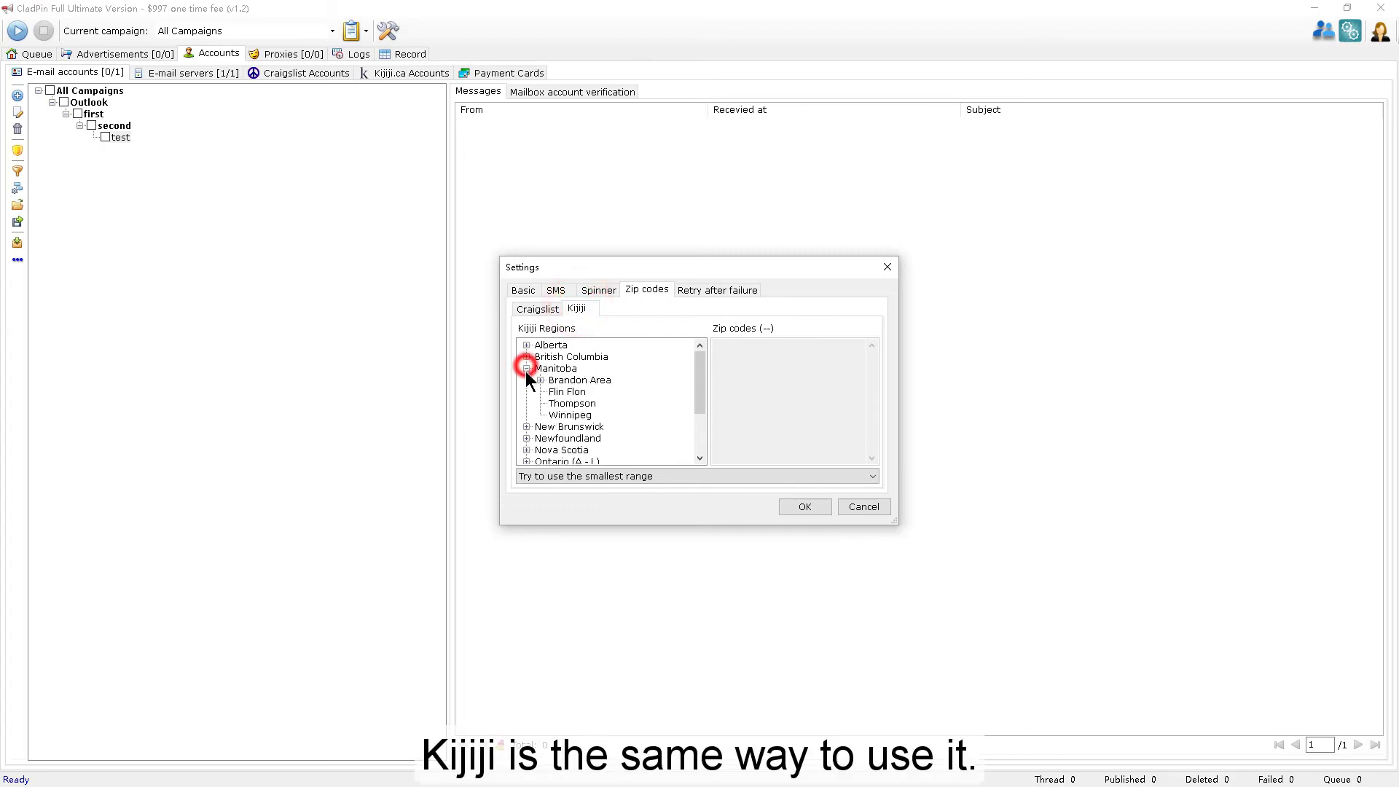
{"action": "left_click", "coordinate": [539, 379]}
{"action": "left_click", "coordinate": [579, 394]}
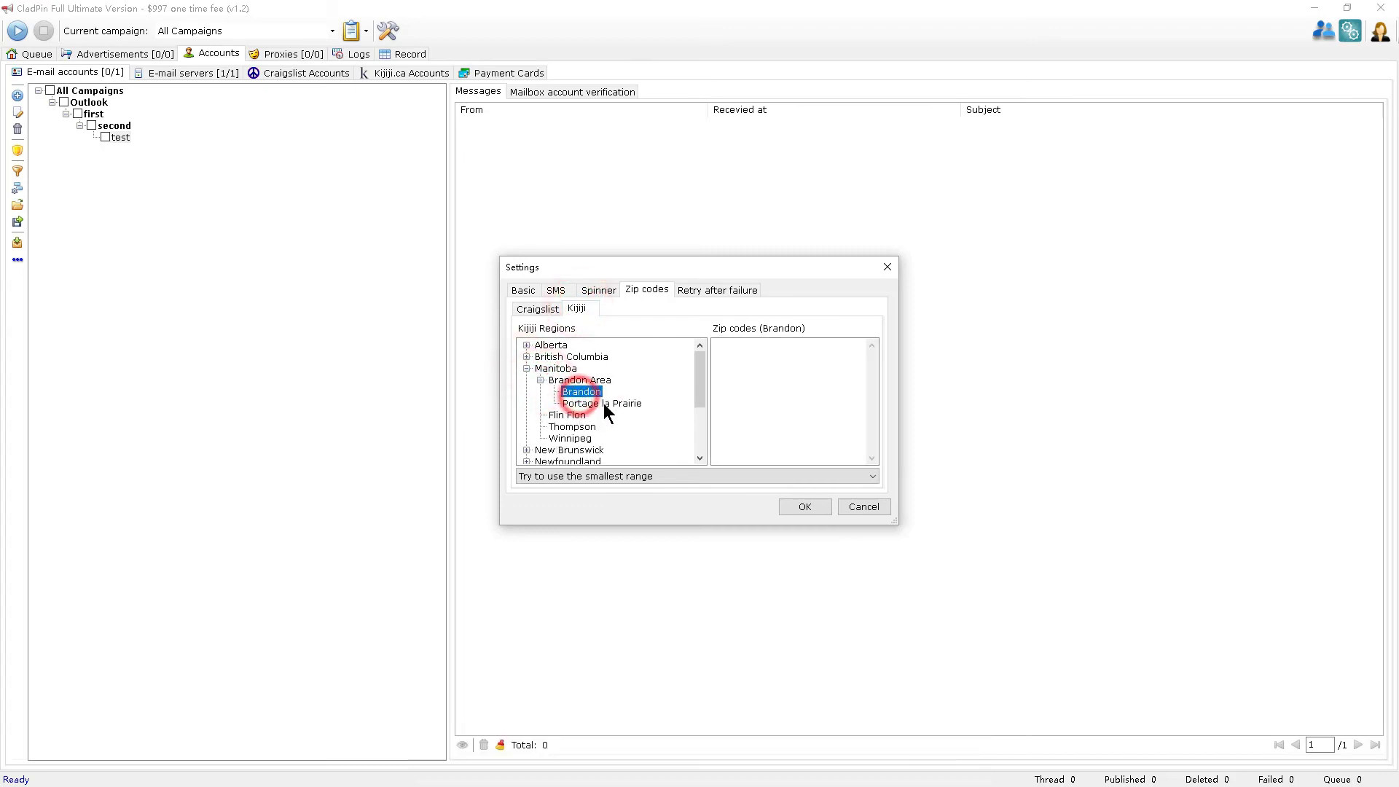
{"action": "left_click", "coordinate": [630, 475]}
{"action": "left_click", "coordinate": [630, 474]}
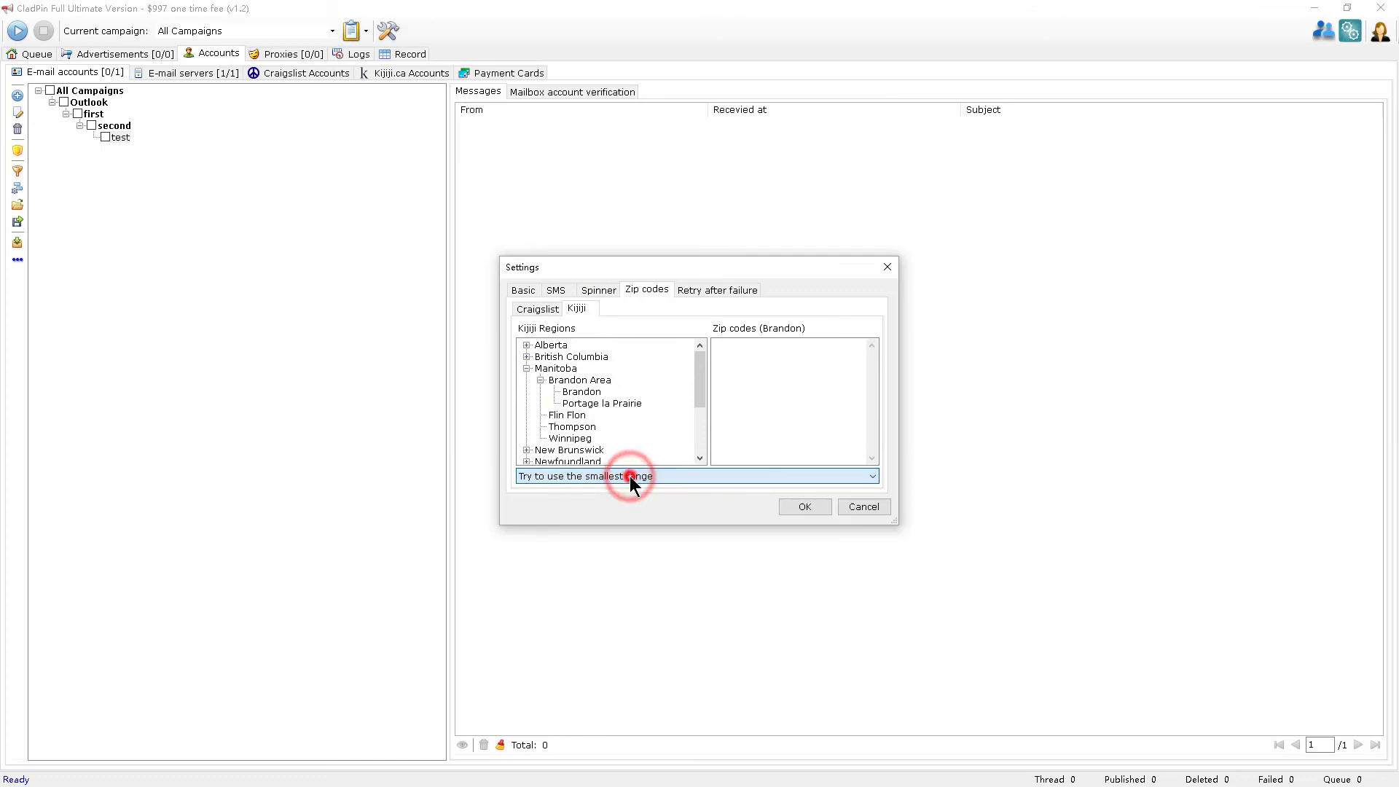
Step: Review the retry-after-failure settings for Craigslist and Kijiji and accept the settings
{"action": "left_click", "coordinate": [697, 288]}
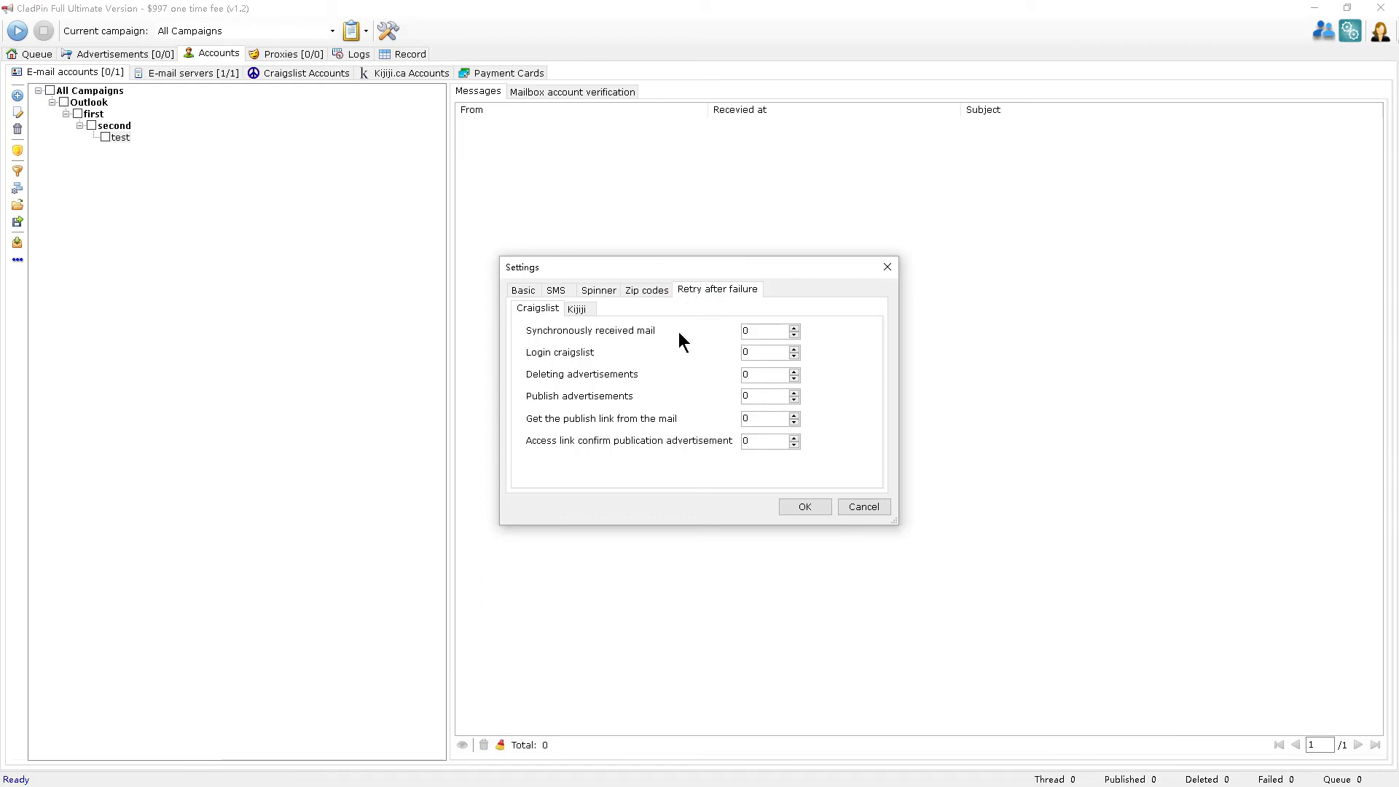
{"action": "left_click", "coordinate": [577, 309]}
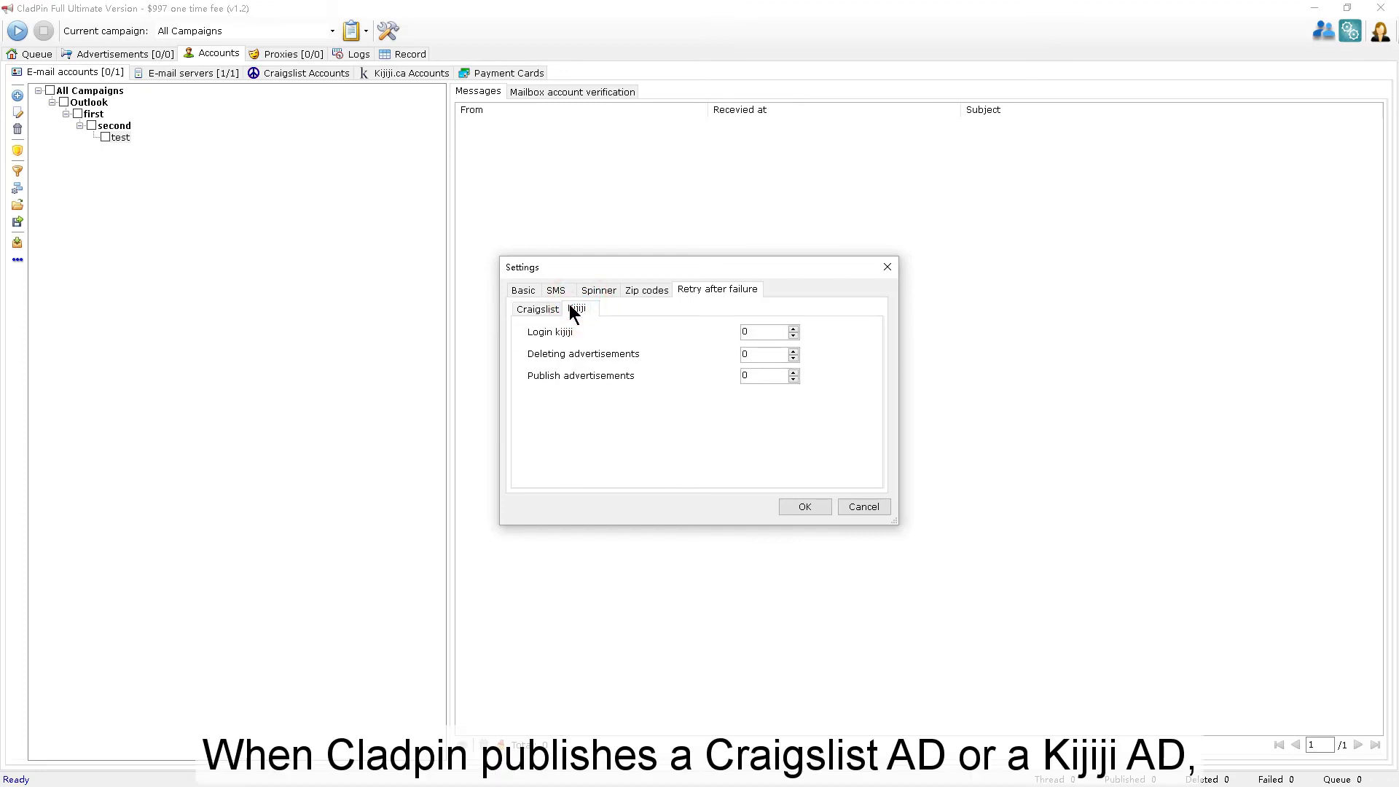
{"action": "left_click", "coordinate": [548, 306]}
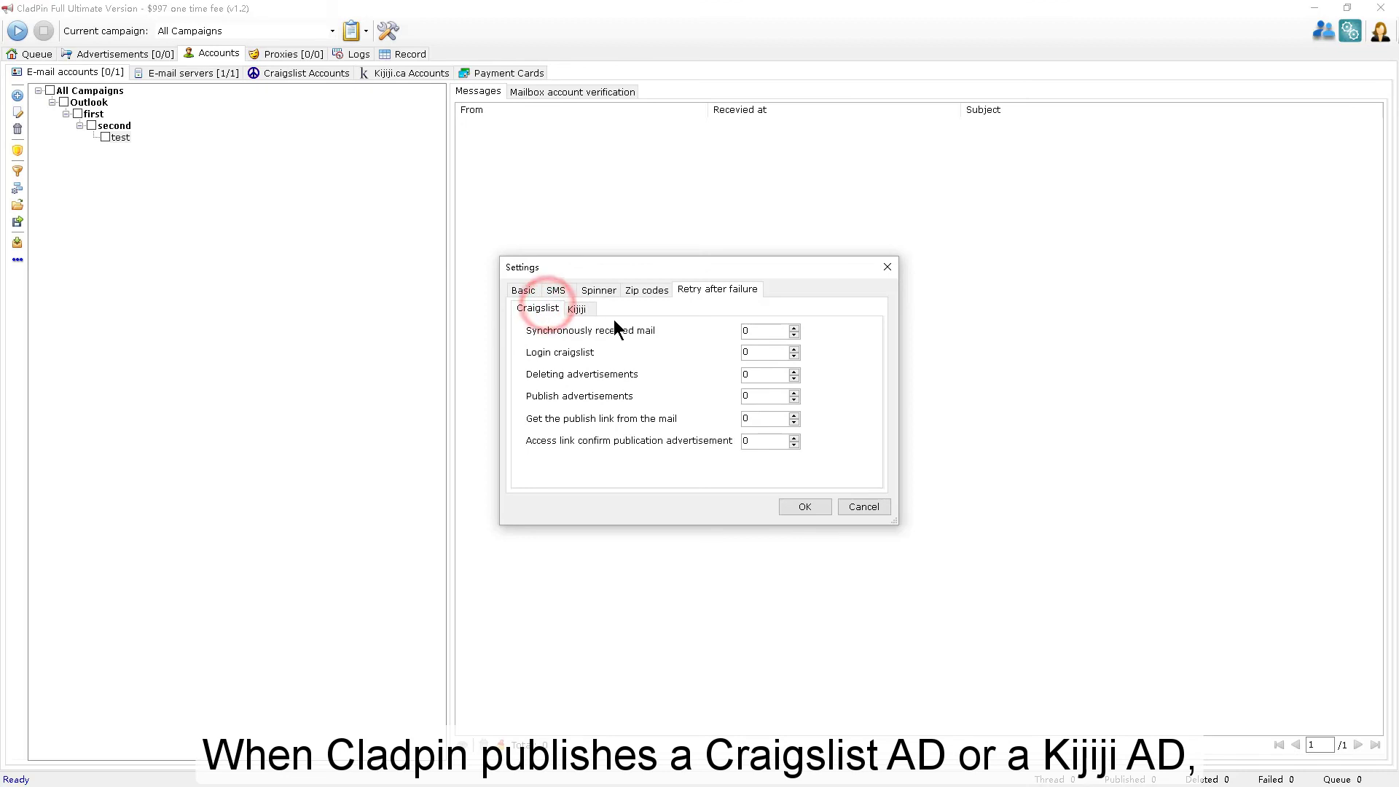
{"action": "left_click", "coordinate": [578, 310]}
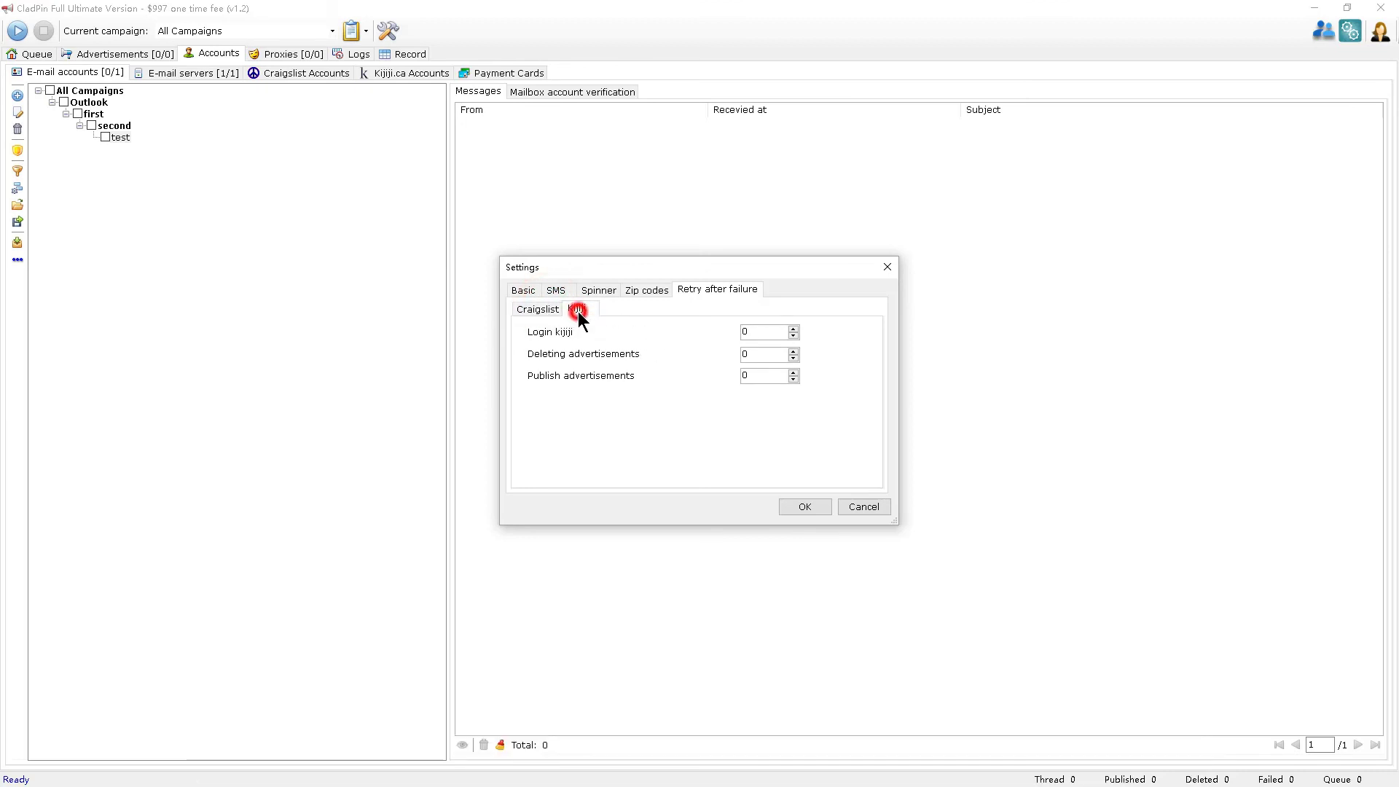
{"action": "left_click", "coordinate": [540, 310]}
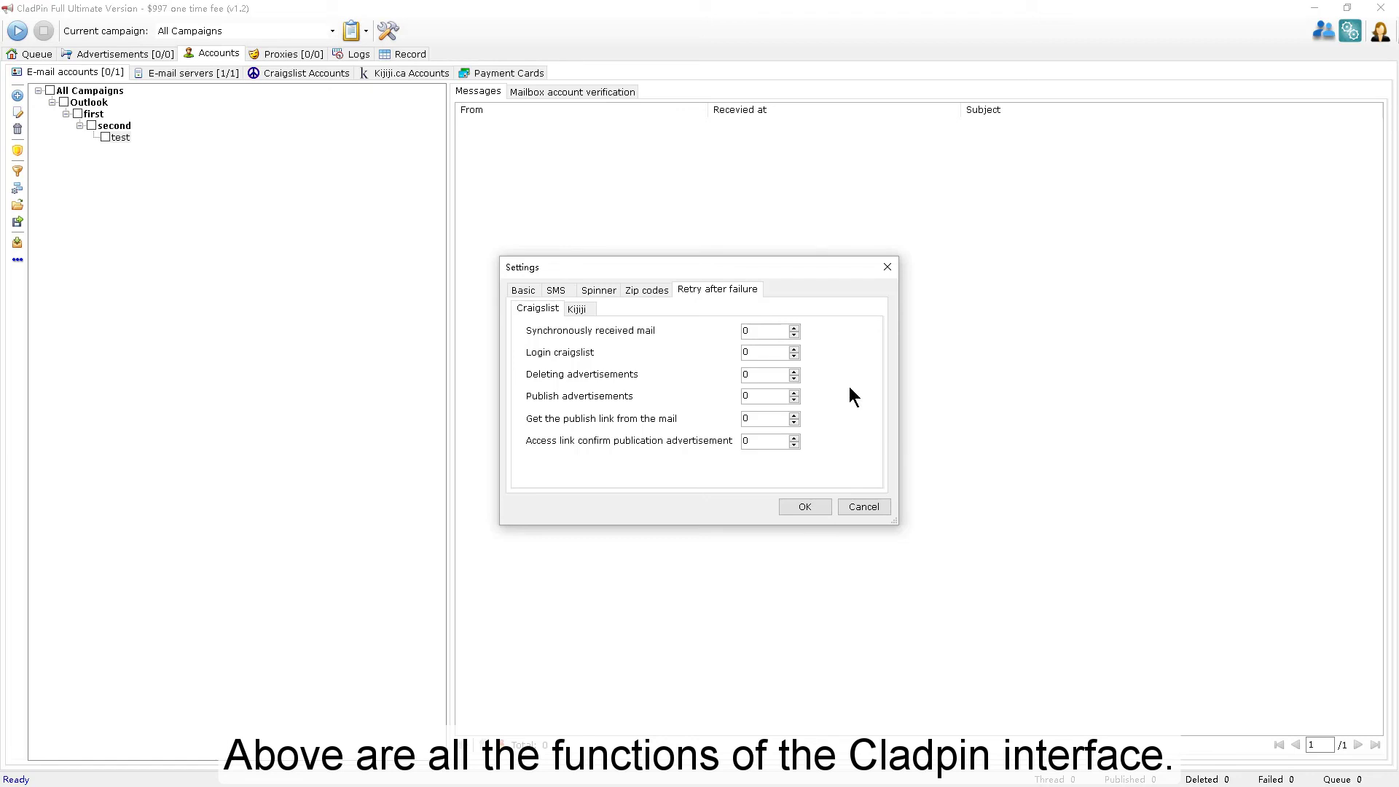
{"action": "left_click", "coordinate": [808, 512]}
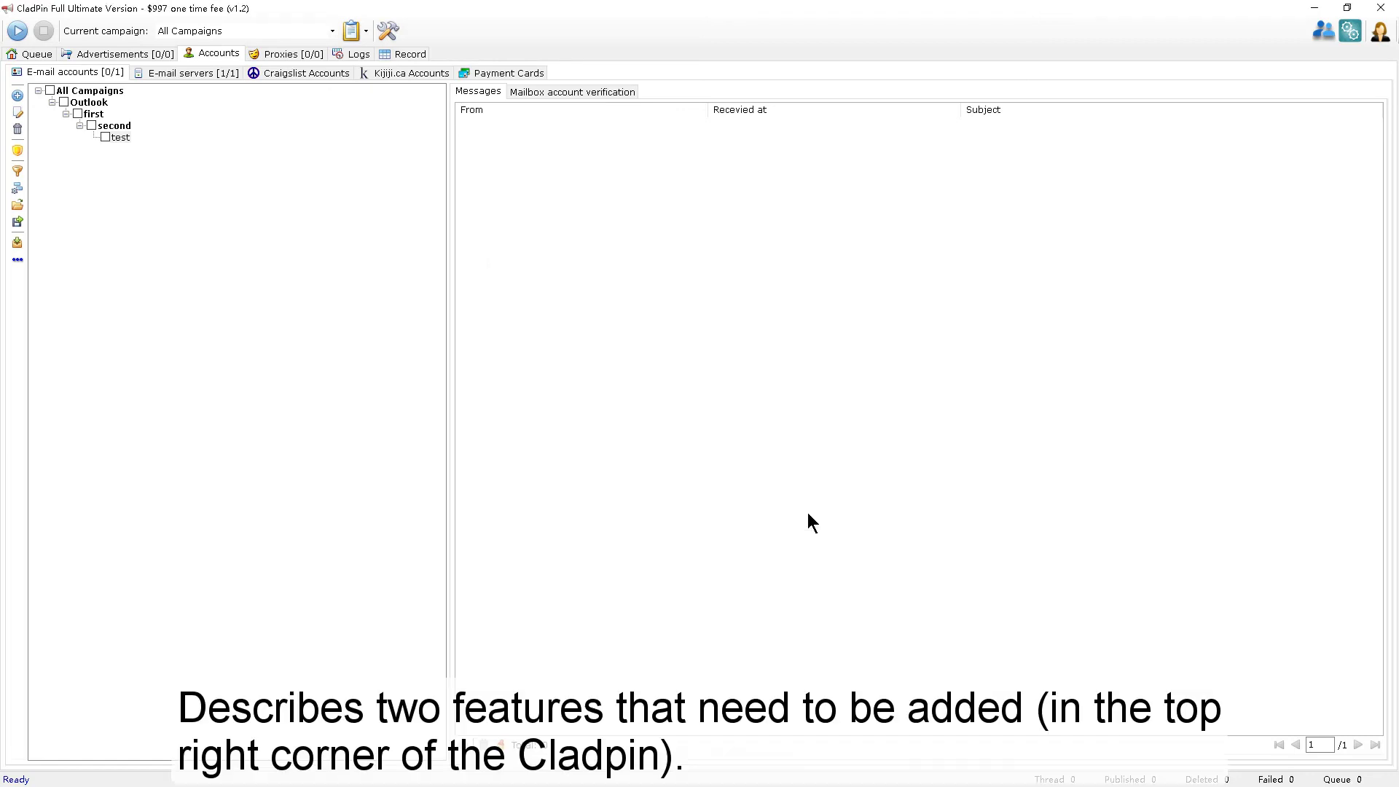
Step: View the instructions for getting PVACreator and X-Spinner, closing each window after reading
{"action": "left_click", "coordinate": [1323, 35]}
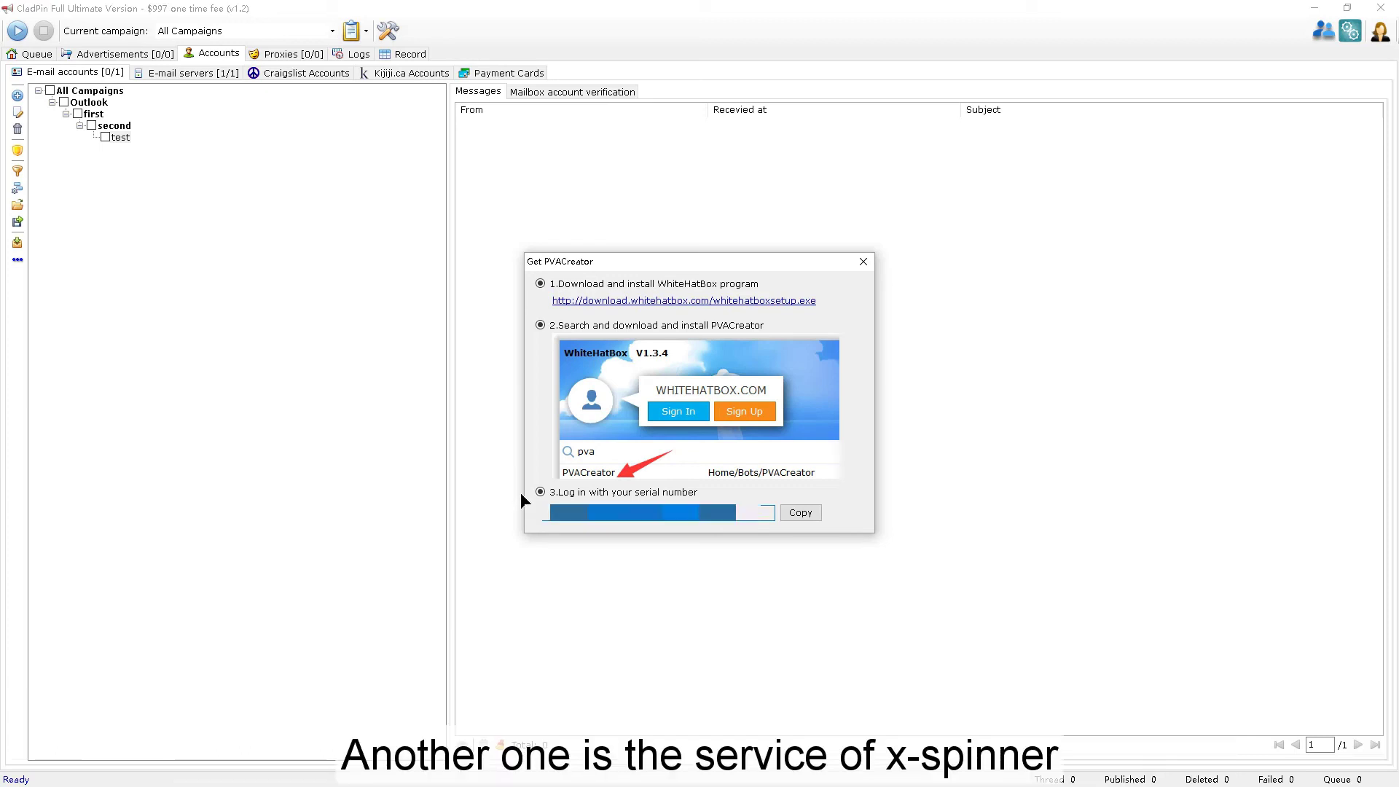
{"action": "left_click", "coordinate": [863, 262]}
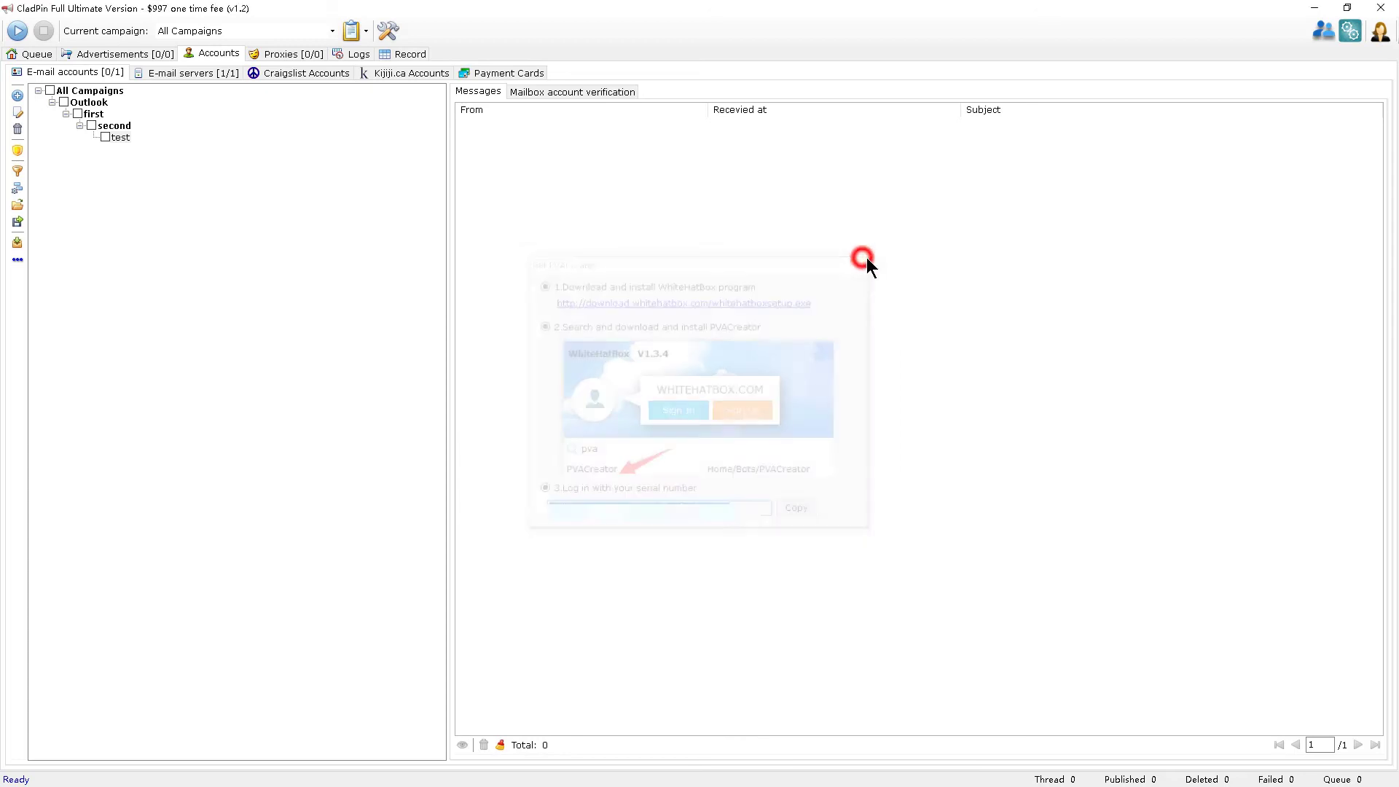
{"action": "left_click", "coordinate": [1345, 39]}
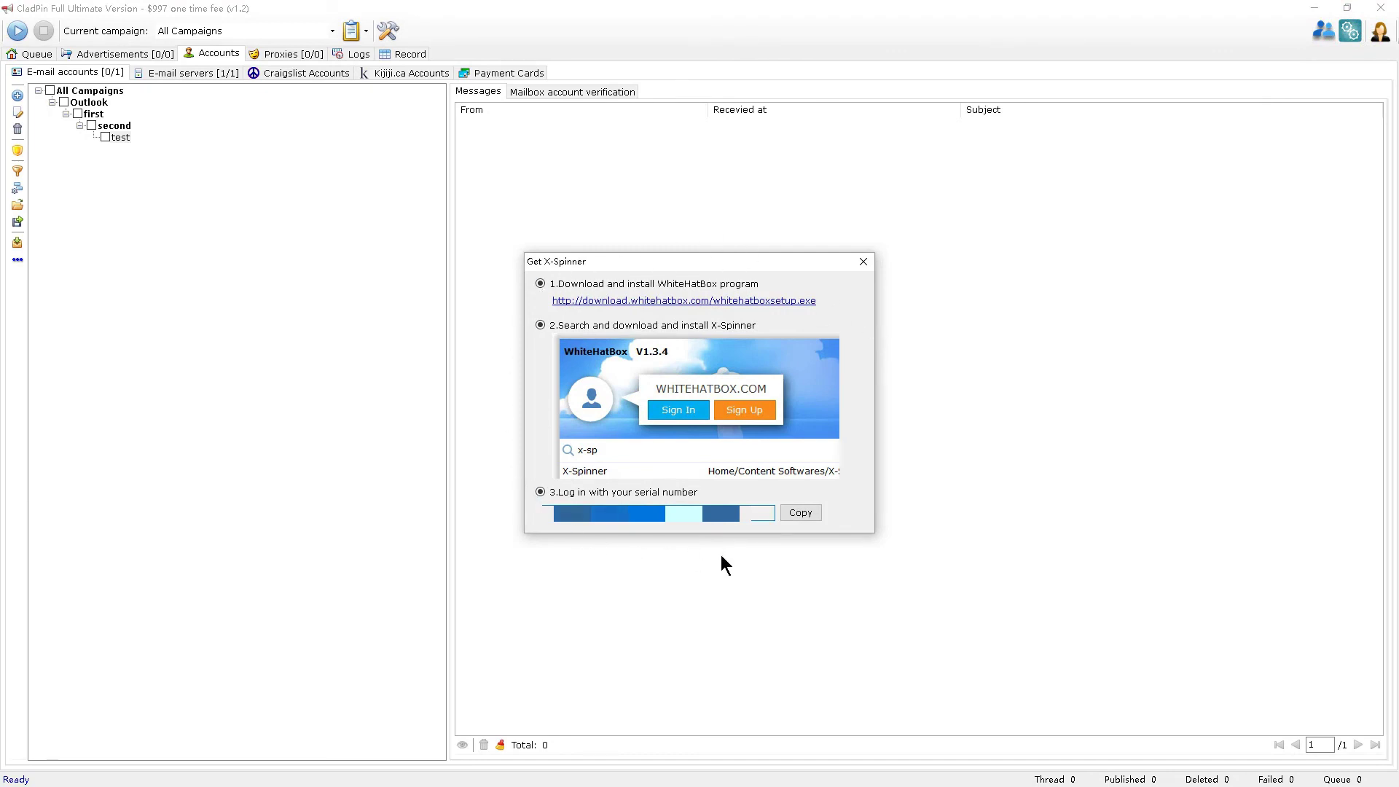
{"action": "left_click", "coordinate": [859, 258]}
Step: Examine the filter options of the logs and open the publishing record view
{"action": "left_click", "coordinate": [355, 55]}
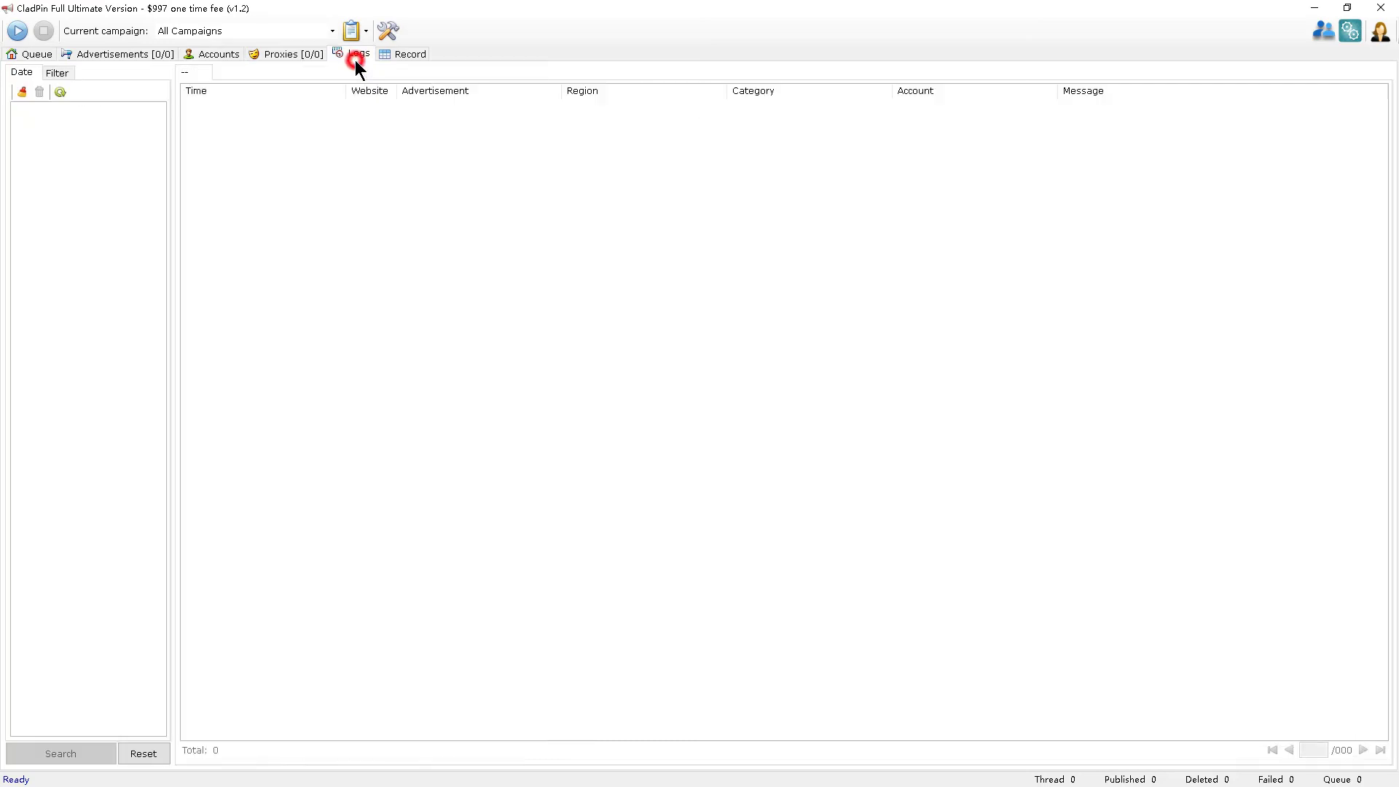
{"action": "left_click", "coordinate": [383, 55]}
{"action": "left_click", "coordinate": [364, 55]}
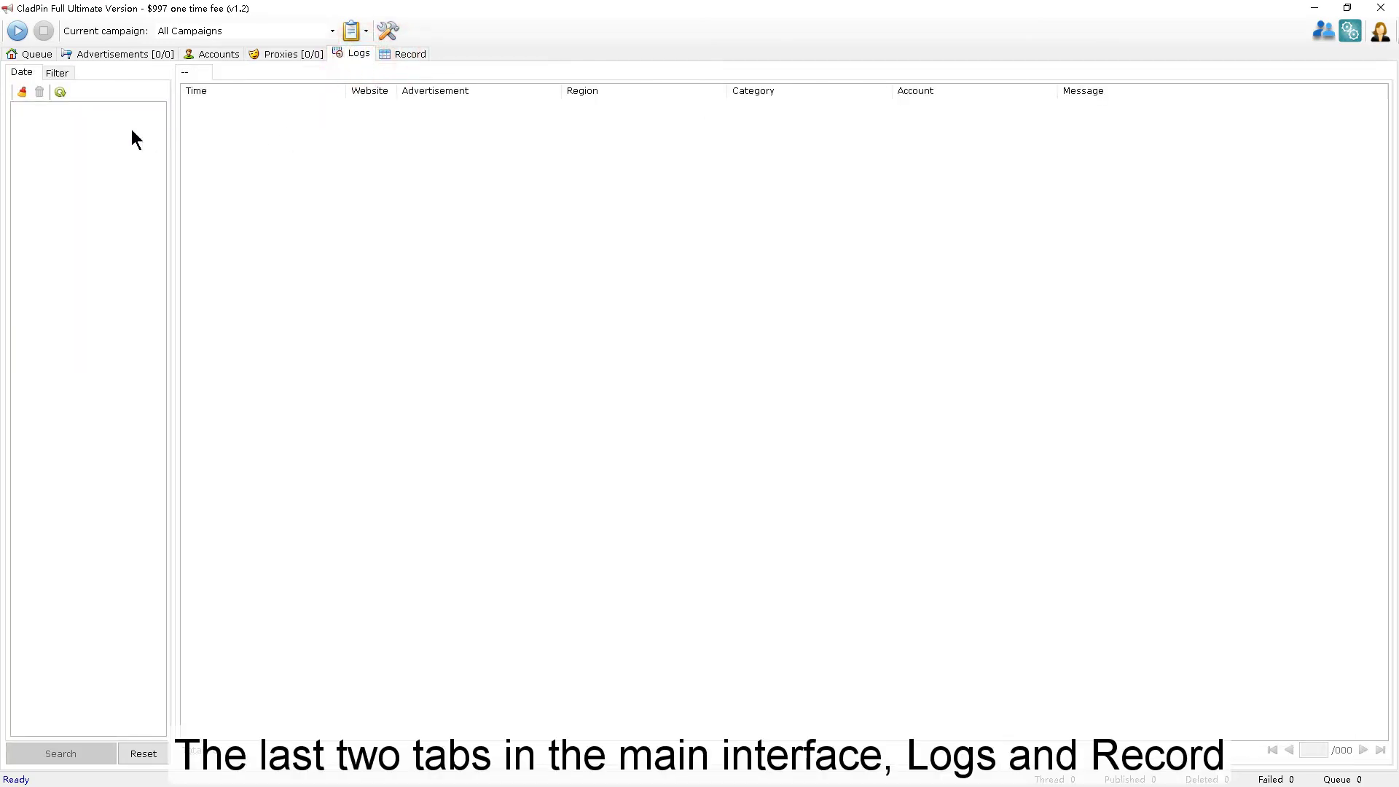
{"action": "left_click", "coordinate": [56, 72]}
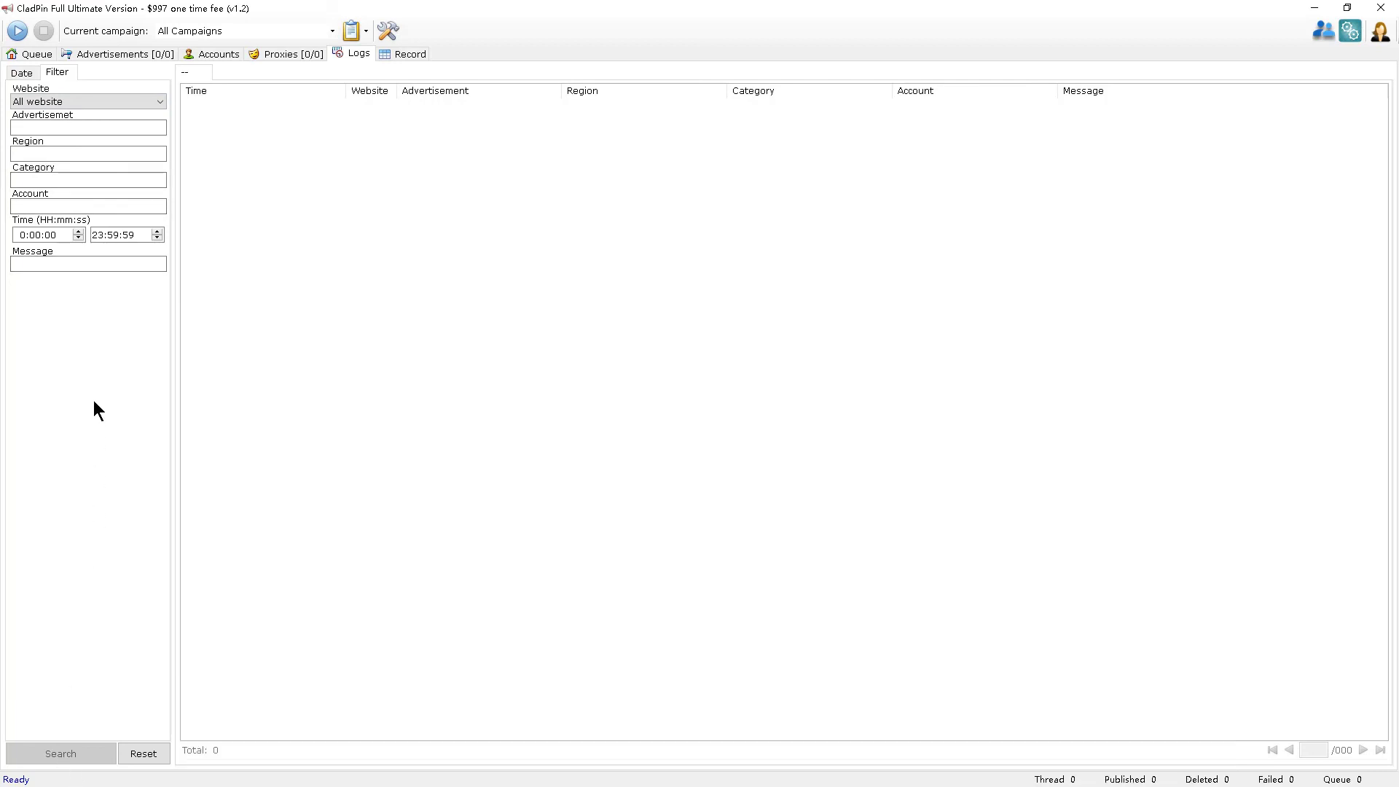
{"action": "left_click", "coordinate": [405, 56]}
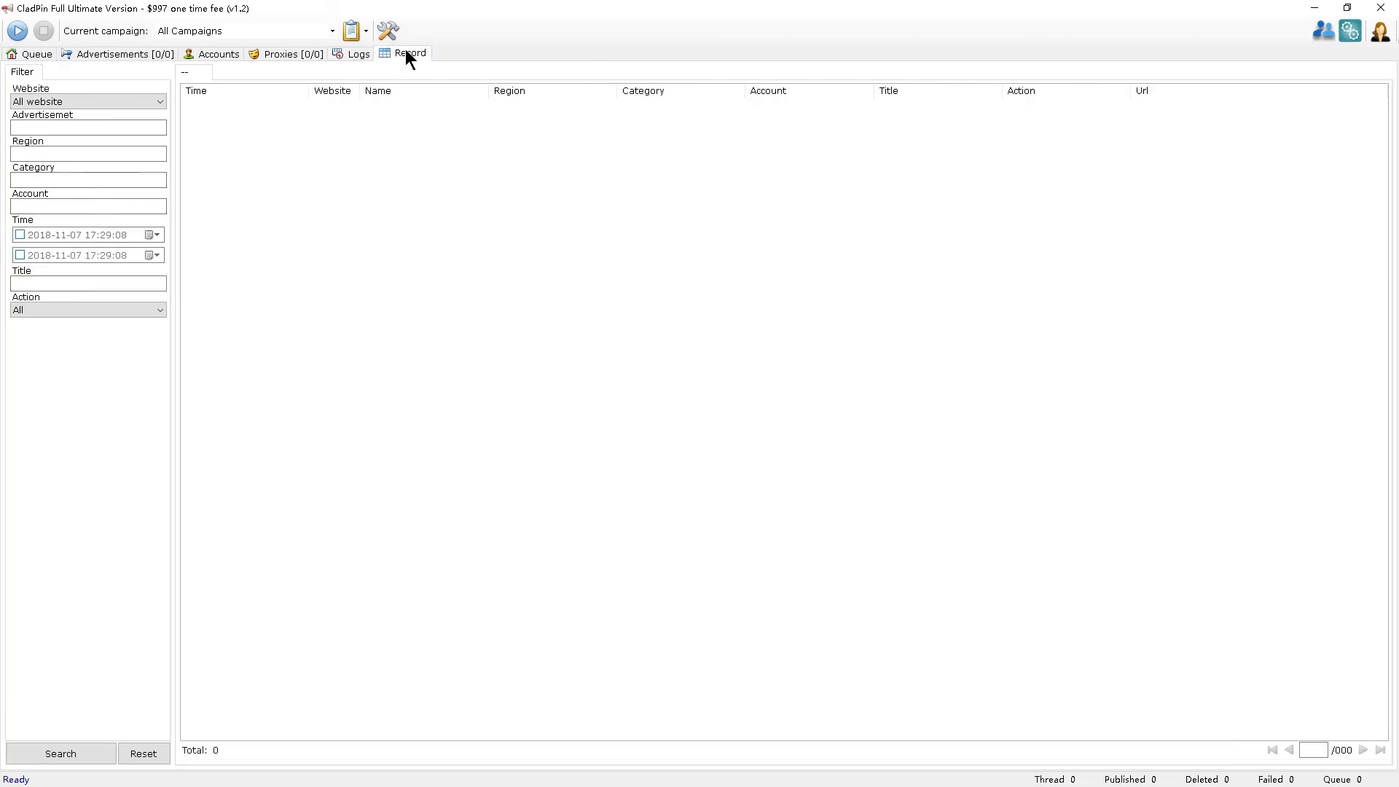